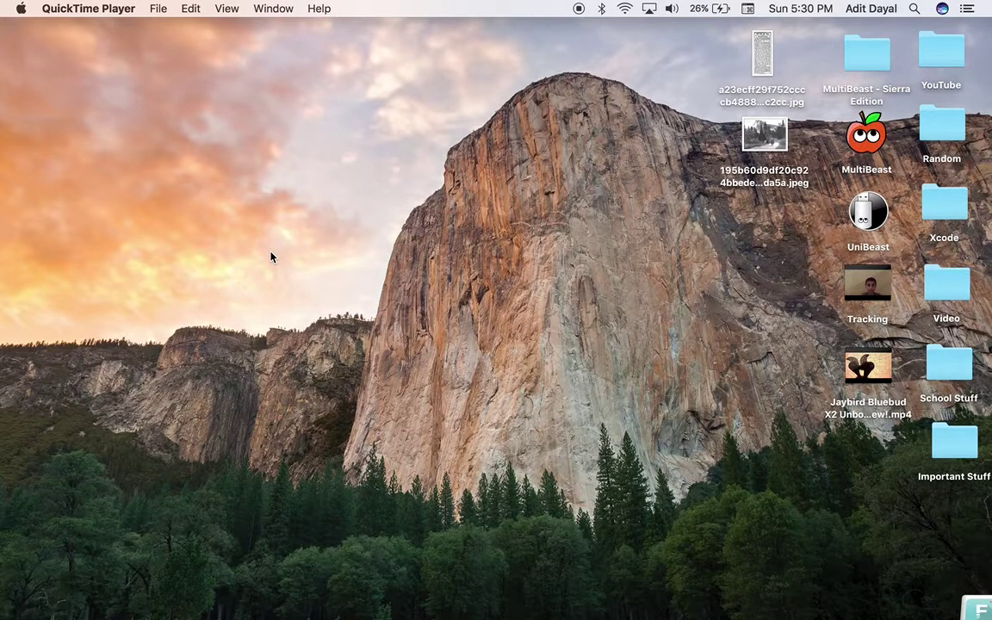
Launch iMovie and create a new Movie project.
mouse_move(541, 617)
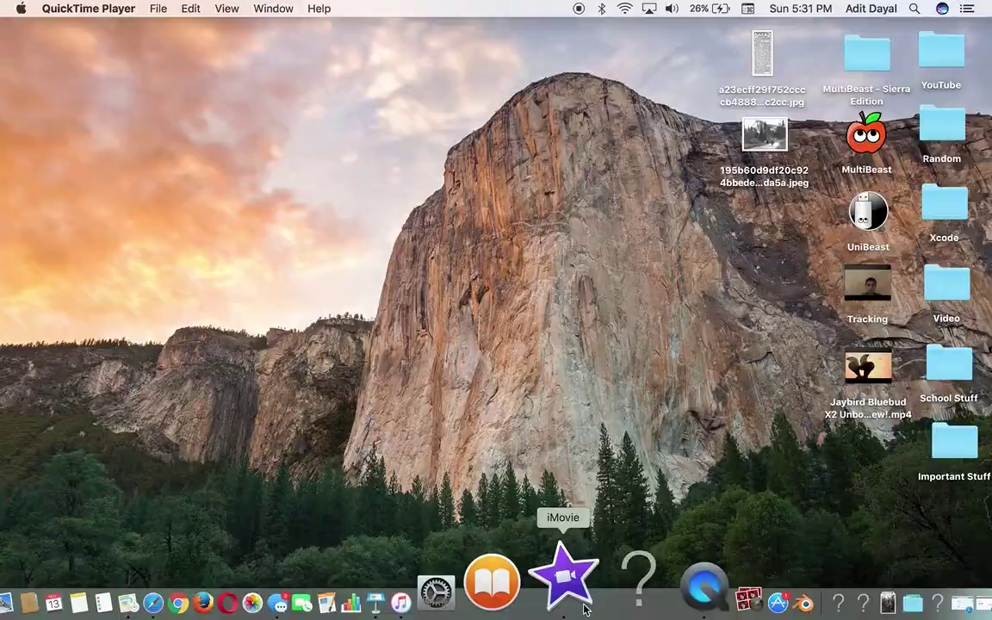
click(584, 609)
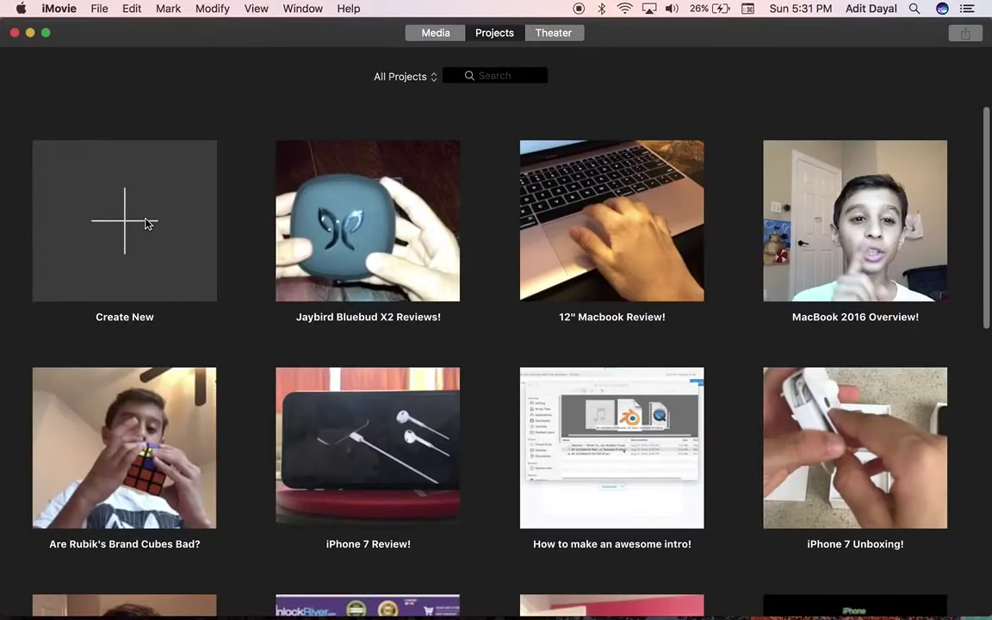
click(145, 224)
click(119, 310)
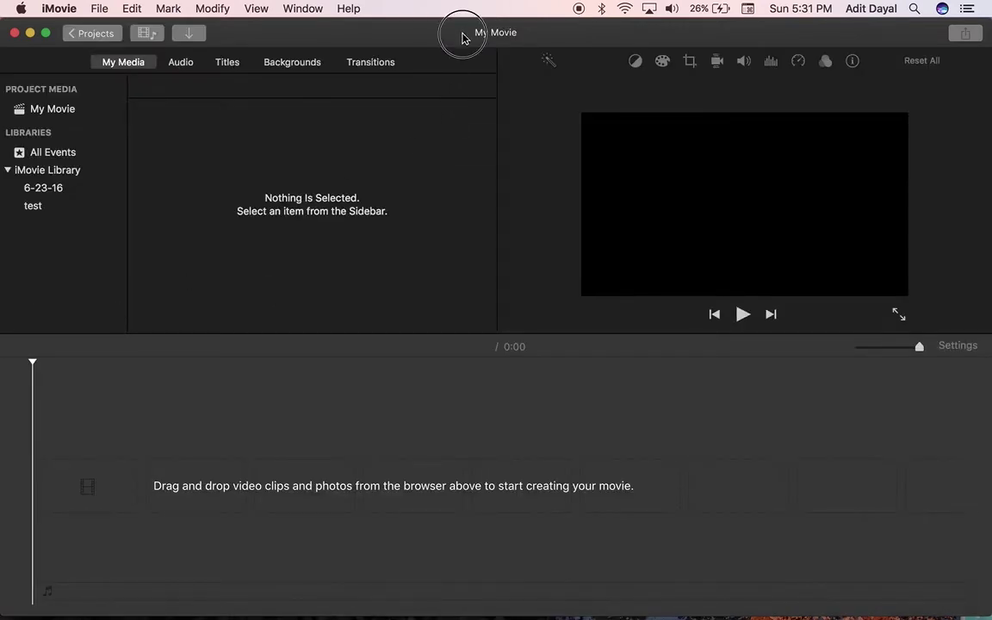
Drag the Tracking video into iMovie and show the My Movie project media.
drag(461, 33, 104, 9)
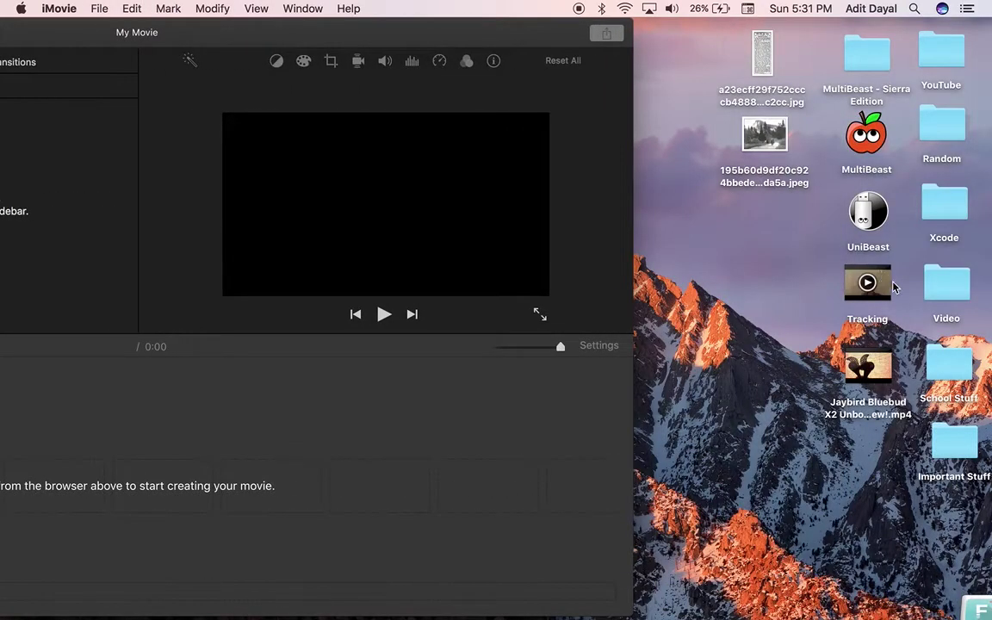
drag(887, 287, 94, 163)
drag(125, 35, 438, 9)
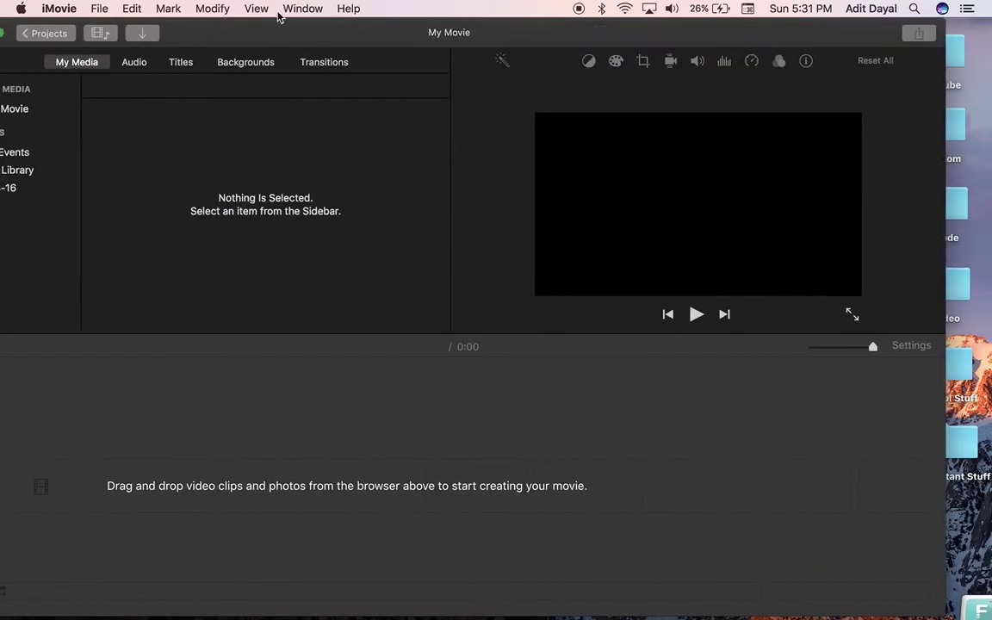
double_click(214, 34)
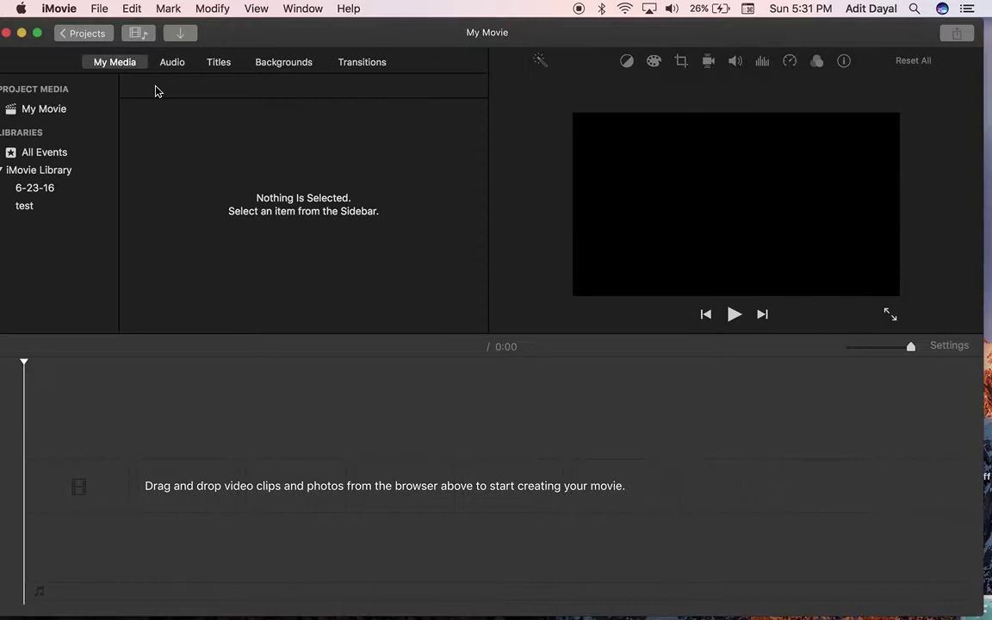
click(69, 107)
Import the Tracking video into My Movie's media and play it once in the preview.
drag(310, 33, 1, 33)
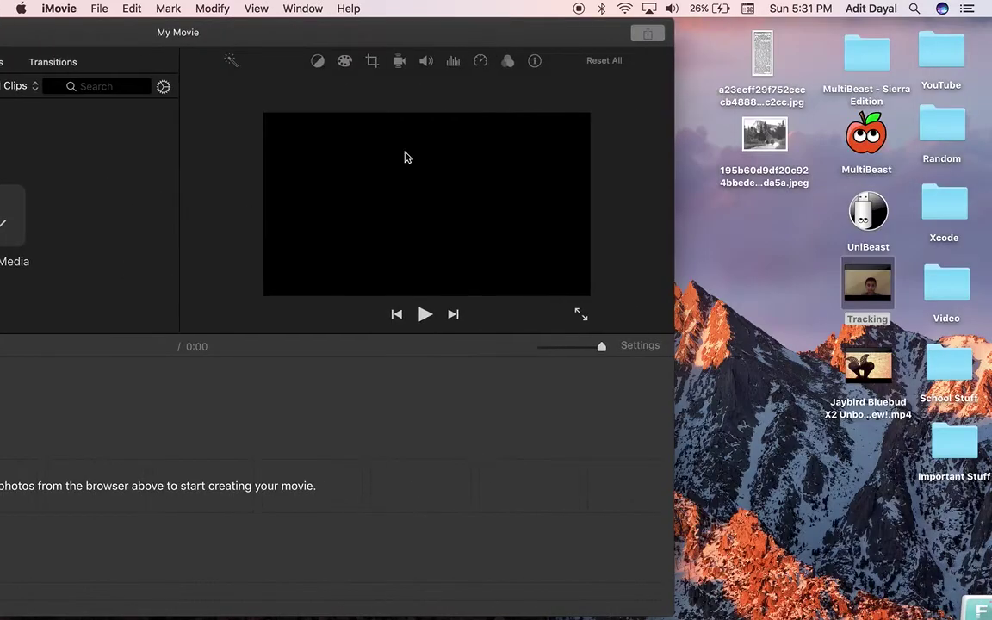
drag(867, 285, 131, 257)
drag(310, 38, 616, 4)
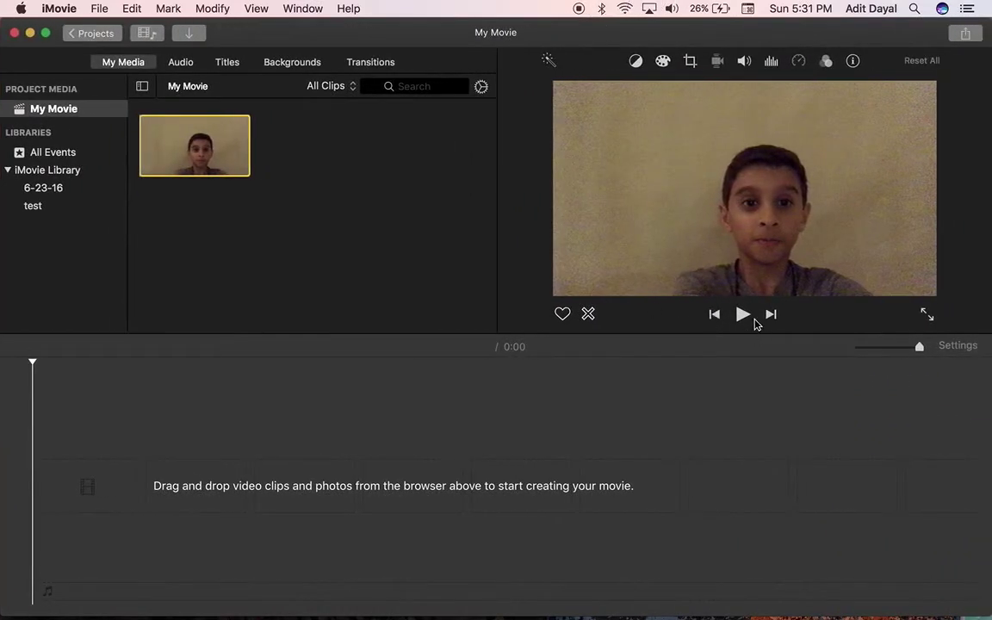
click(748, 317)
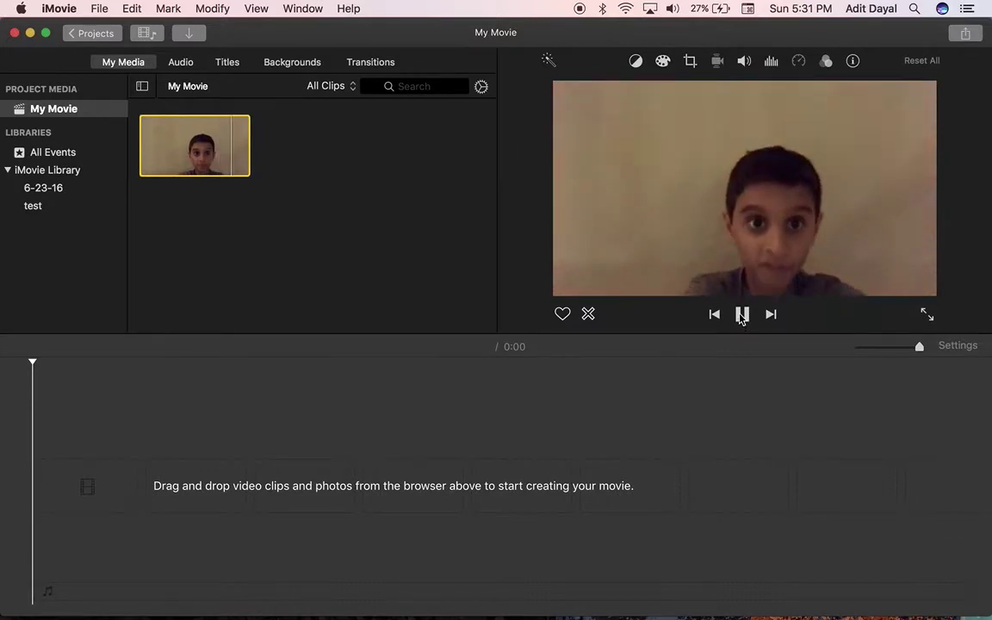
click(742, 316)
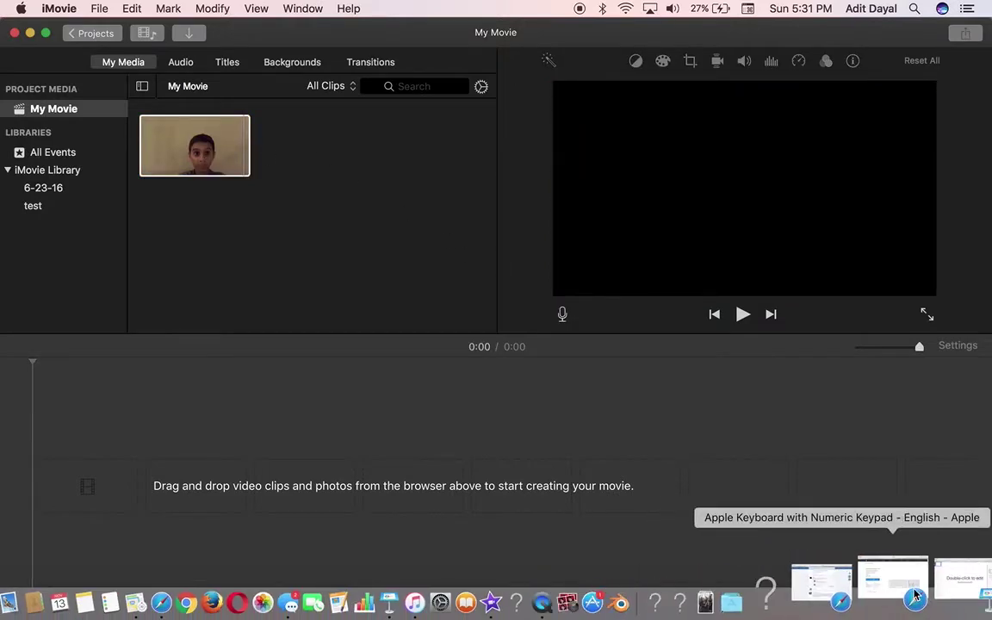
click(909, 579)
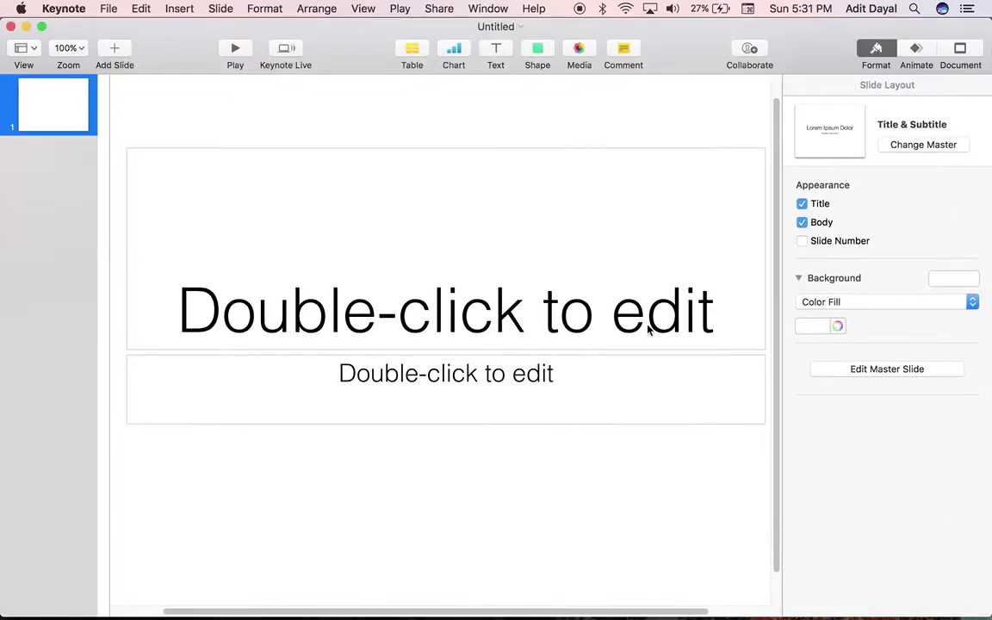
click(496, 322)
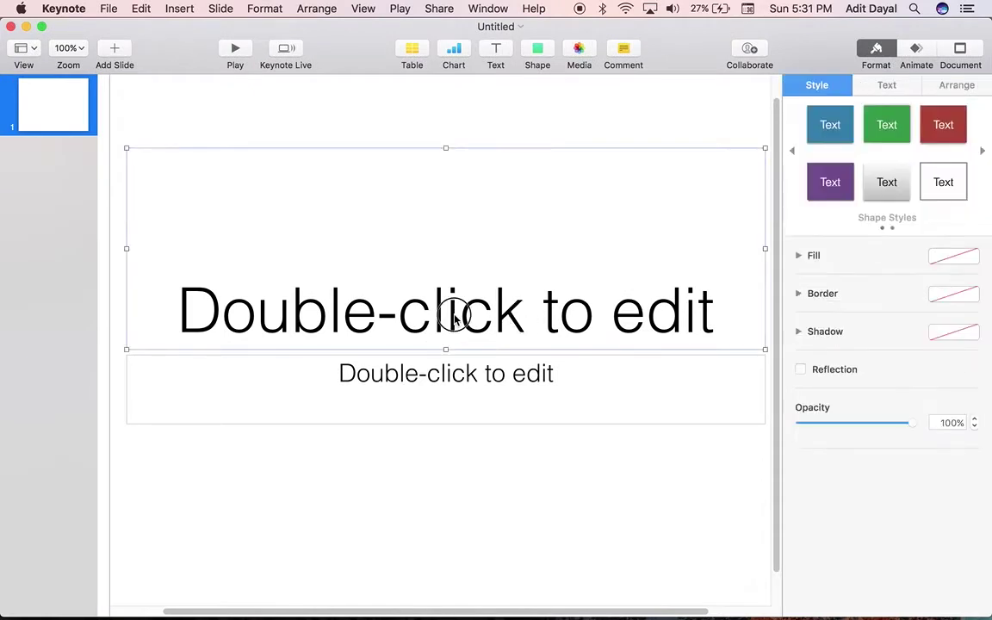
double_click(454, 315)
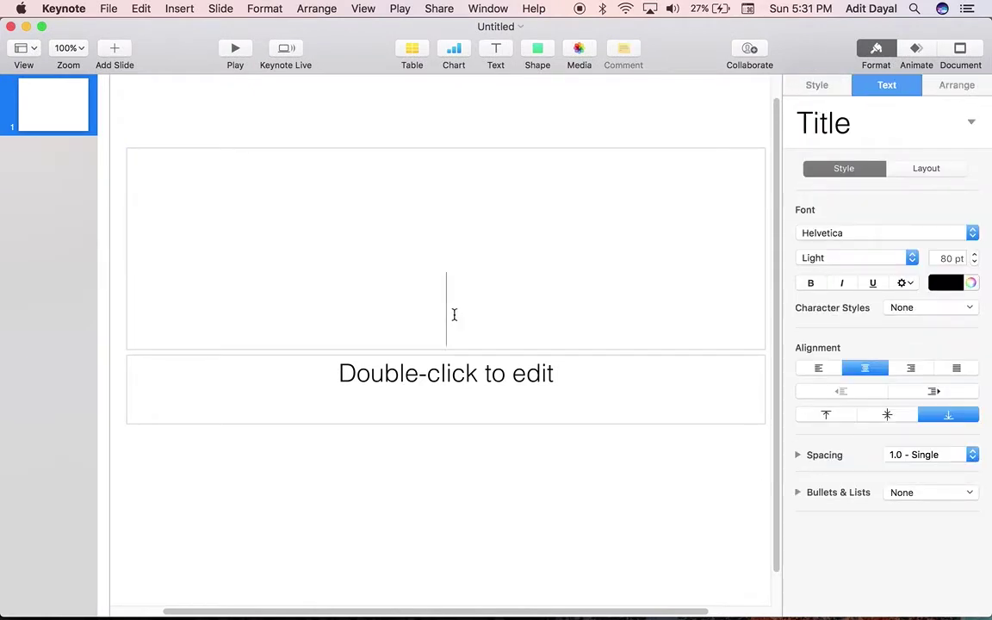
text(A)
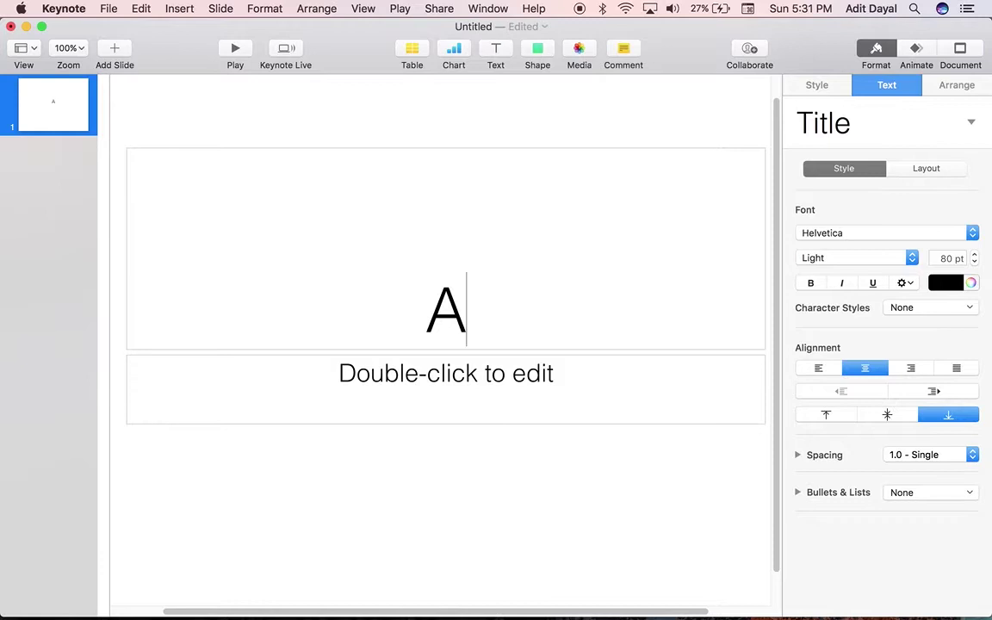
text(dit D)
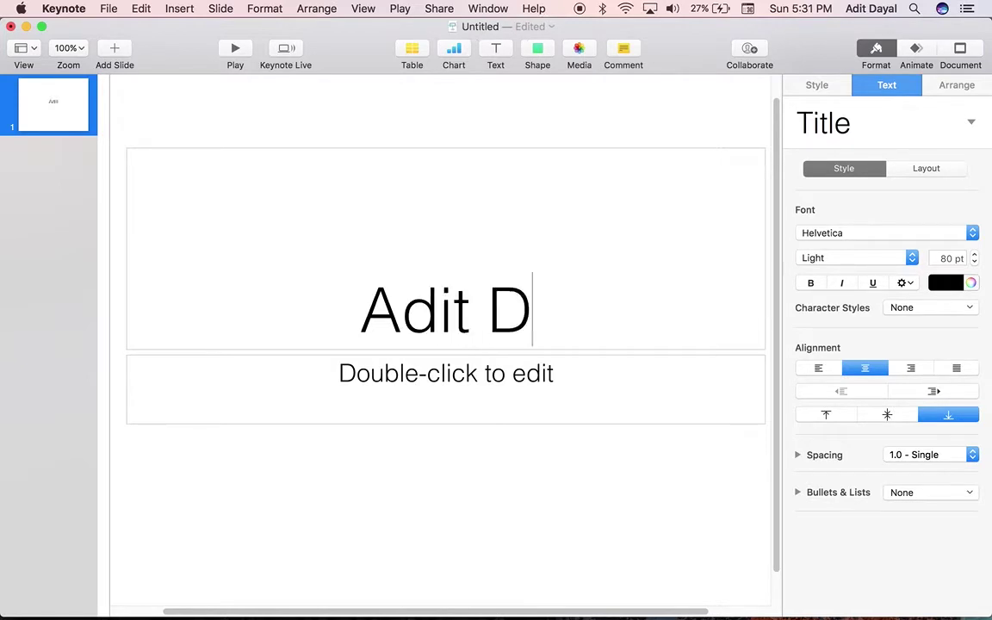
text(ayal)
Delete the subtitle box from the slide.
double_click(444, 373)
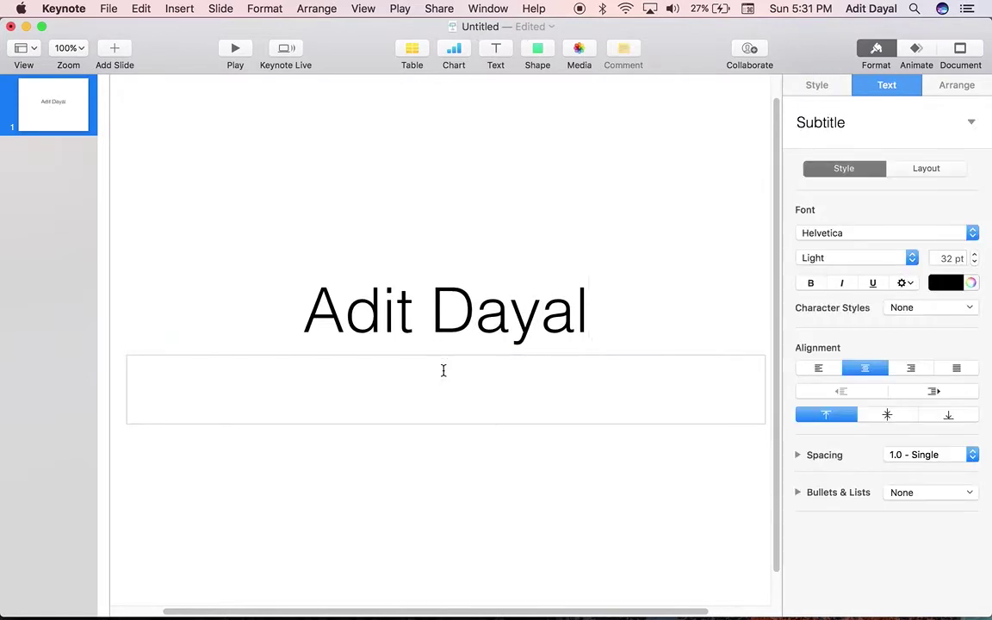
click(459, 438)
click(458, 376)
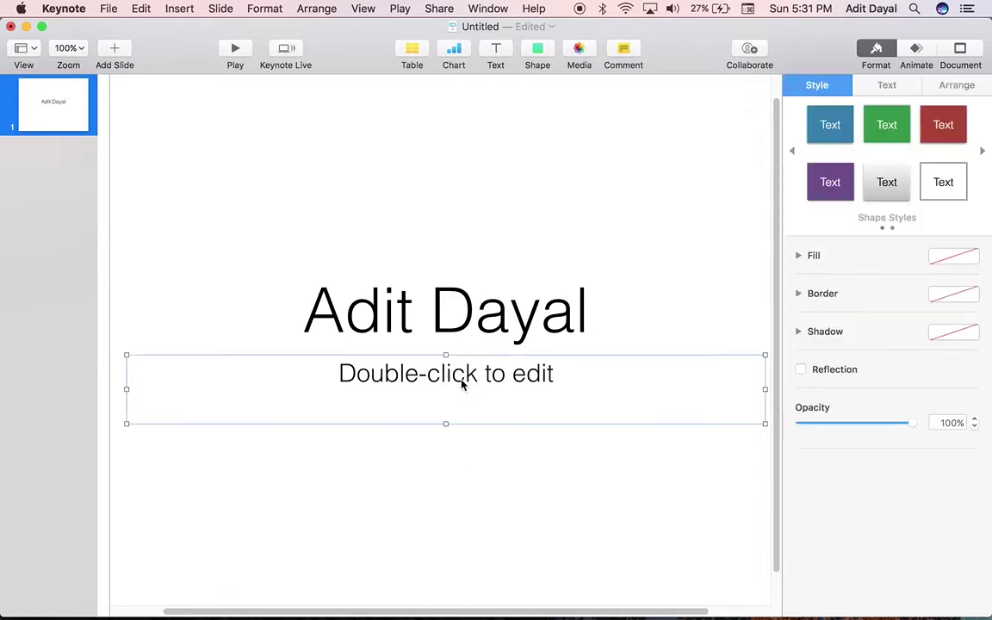
key(Delete)
triple_click(454, 299)
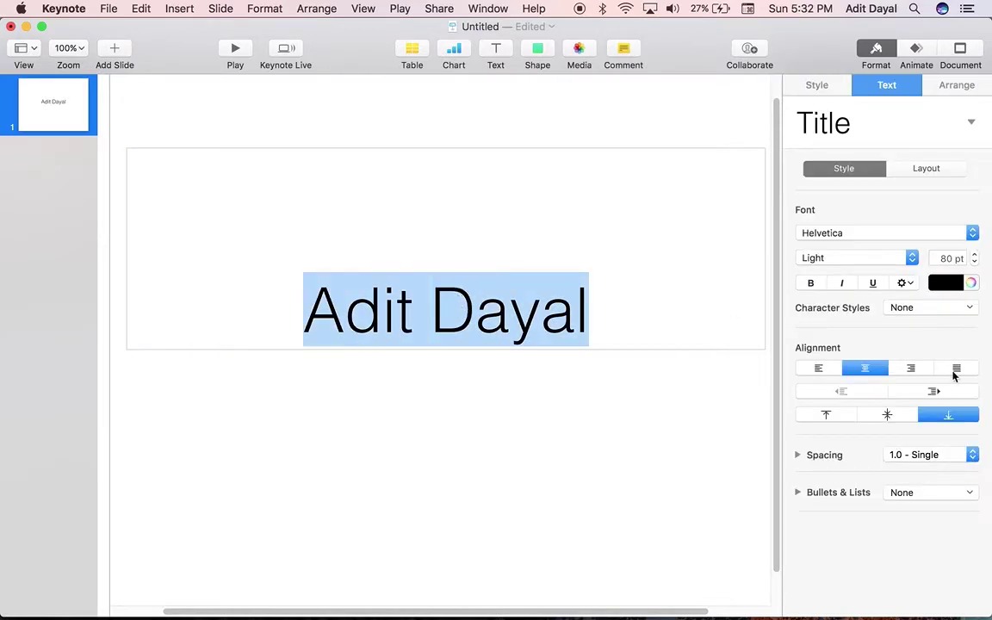
click(811, 283)
click(712, 470)
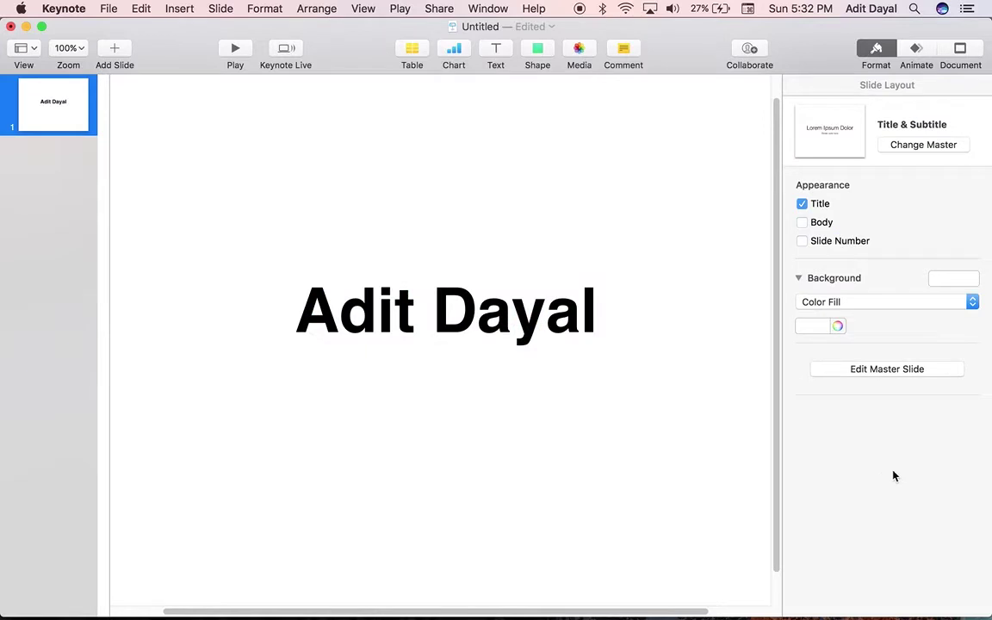
Capture a region screenshot of the bold Adit Dayal title with Cmd-Shift-4.
key(super+shift+4)
drag(158, 183, 733, 451)
drag(723, 41, 576, 117)
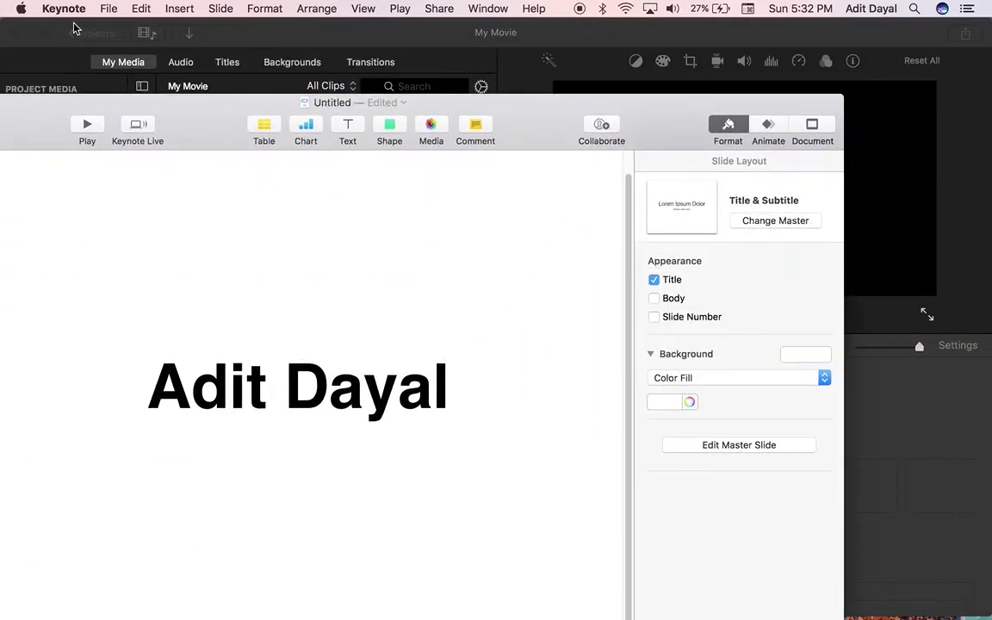
Minimize iMovie, move Keynote aside, and select the Screen Shot file on the desktop.
click(75, 28)
drag(171, 47, 243, 52)
click(102, 38)
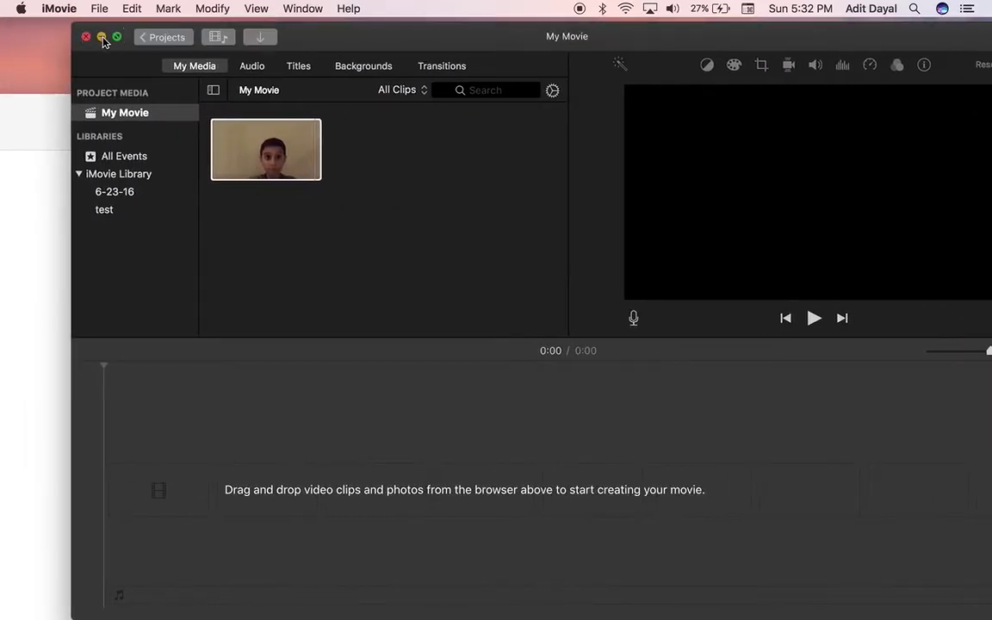
drag(552, 127, 5, 31)
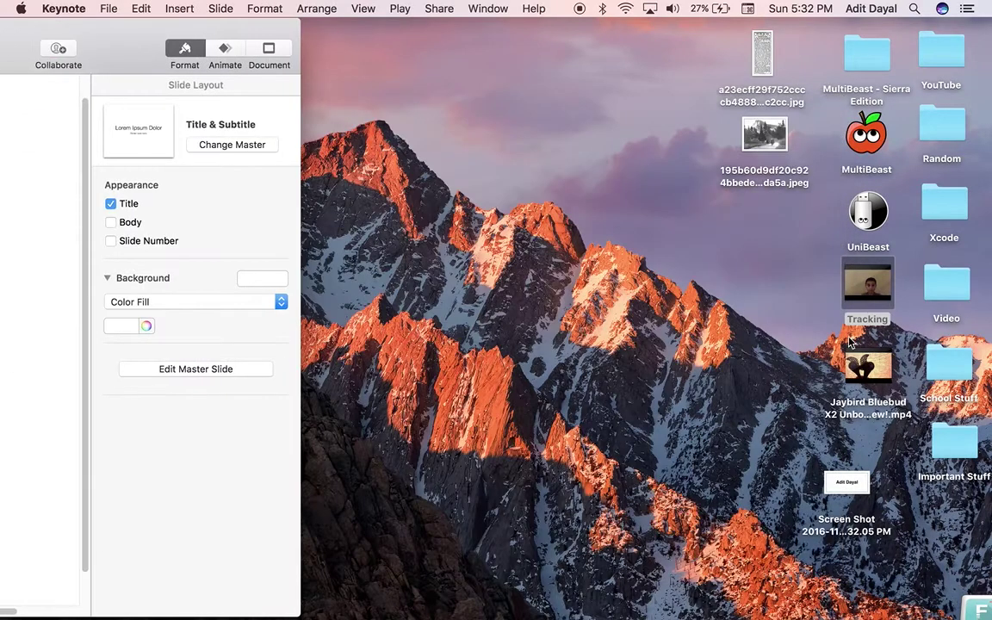
click(872, 487)
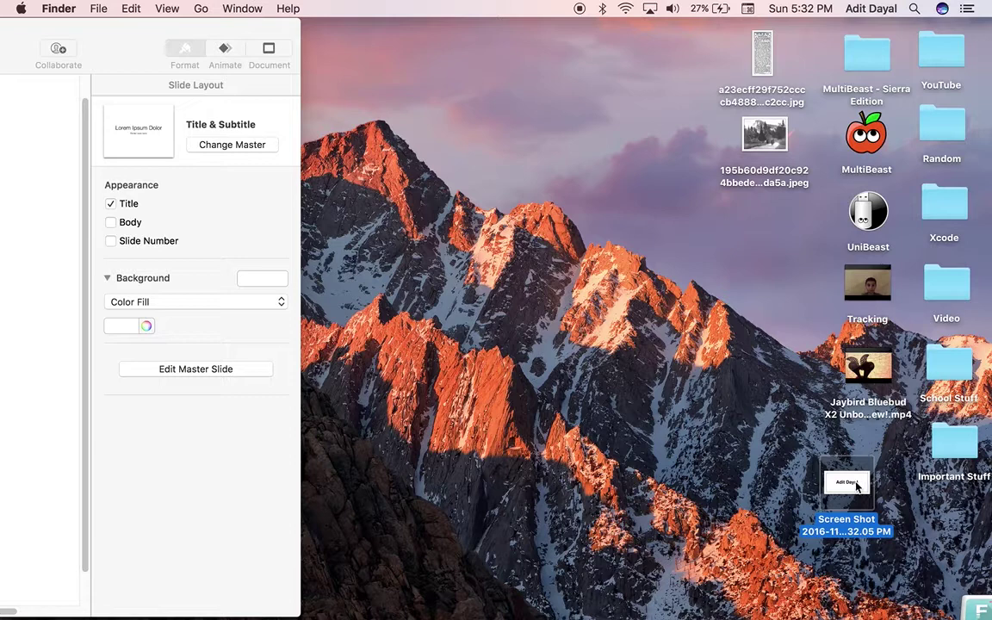
Open the screenshot in Preview and delete its white background with Instant Alpha.
double_click(857, 487)
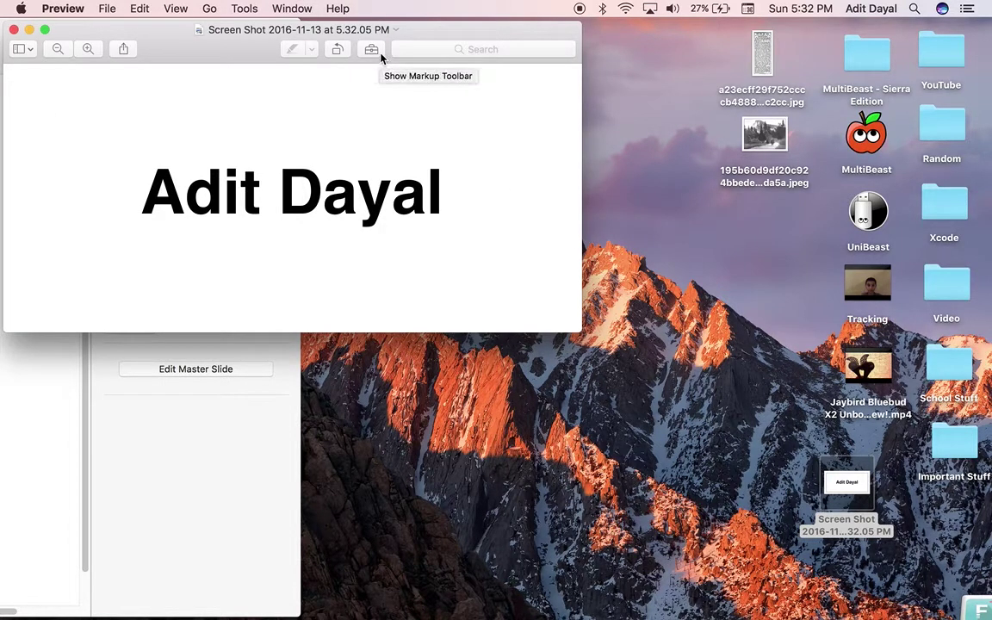
click(373, 51)
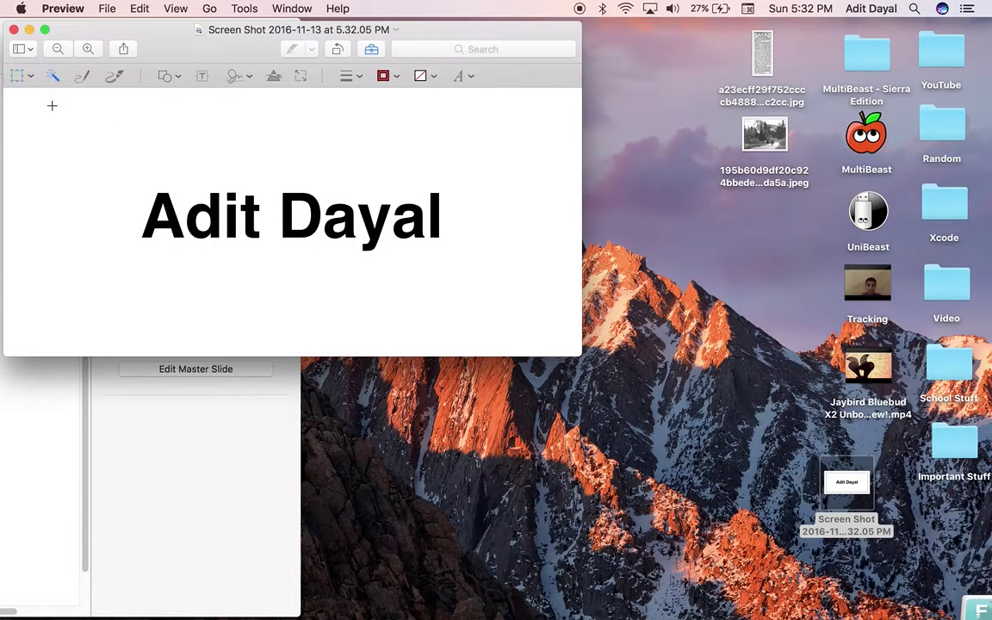
drag(51, 105, 59, 115)
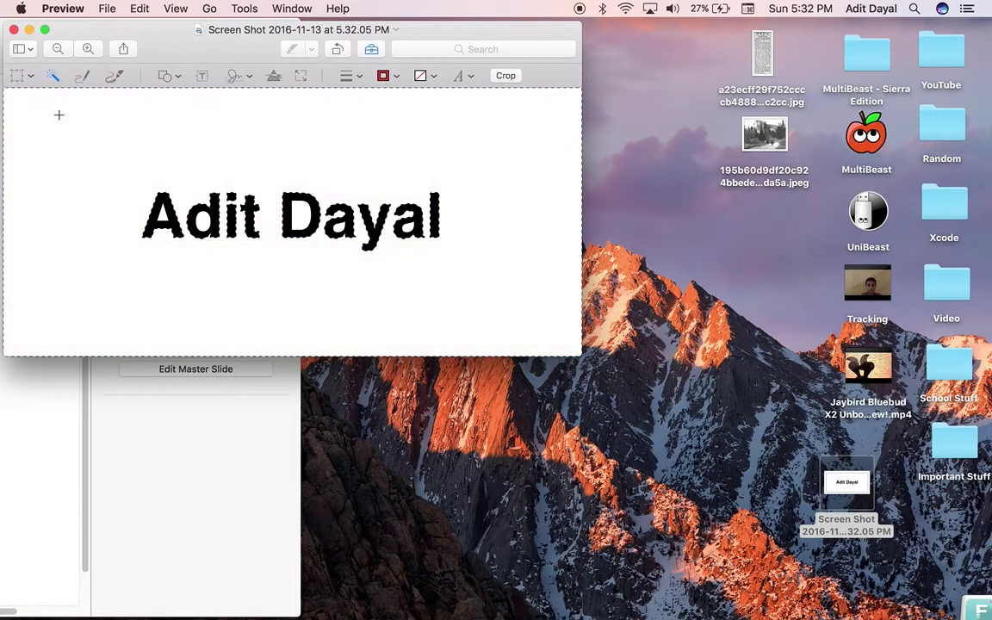
key(Delete)
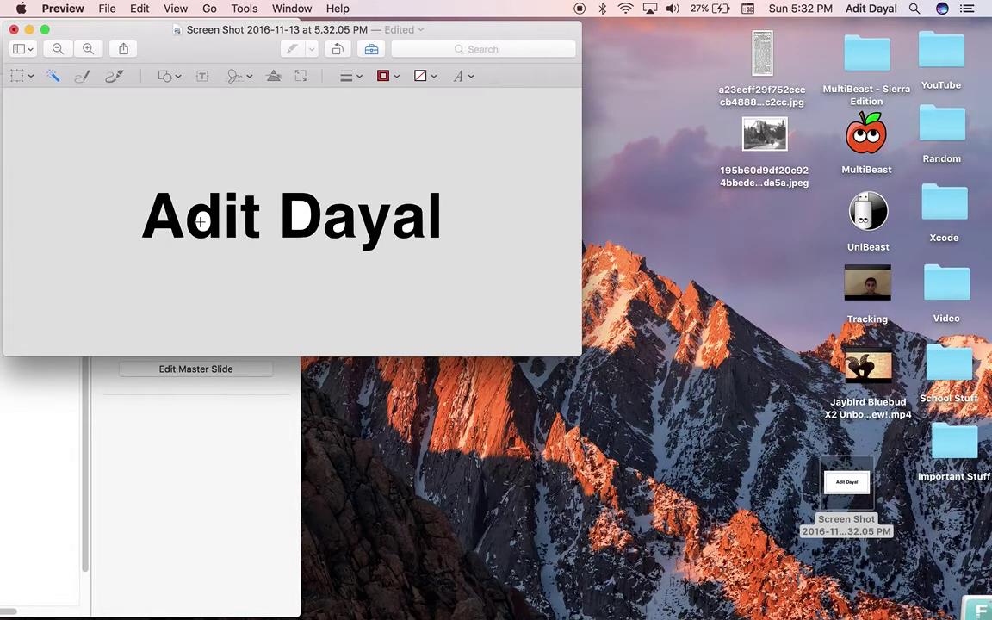
Remove the white inside the letter D, then close and save the screenshot.
drag(307, 211, 341, 226)
key(Delete)
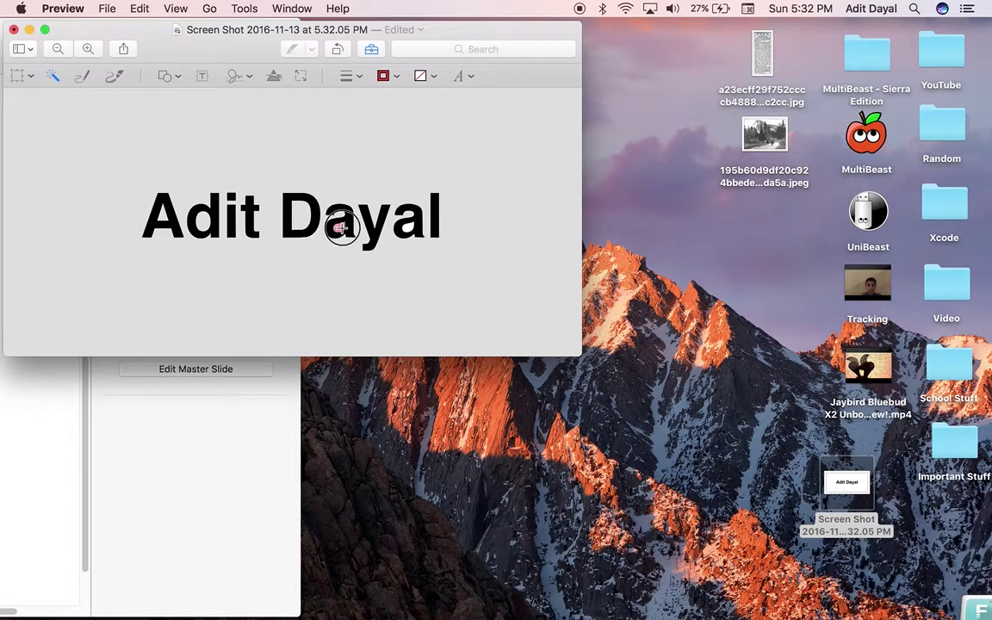
drag(411, 229, 413, 231)
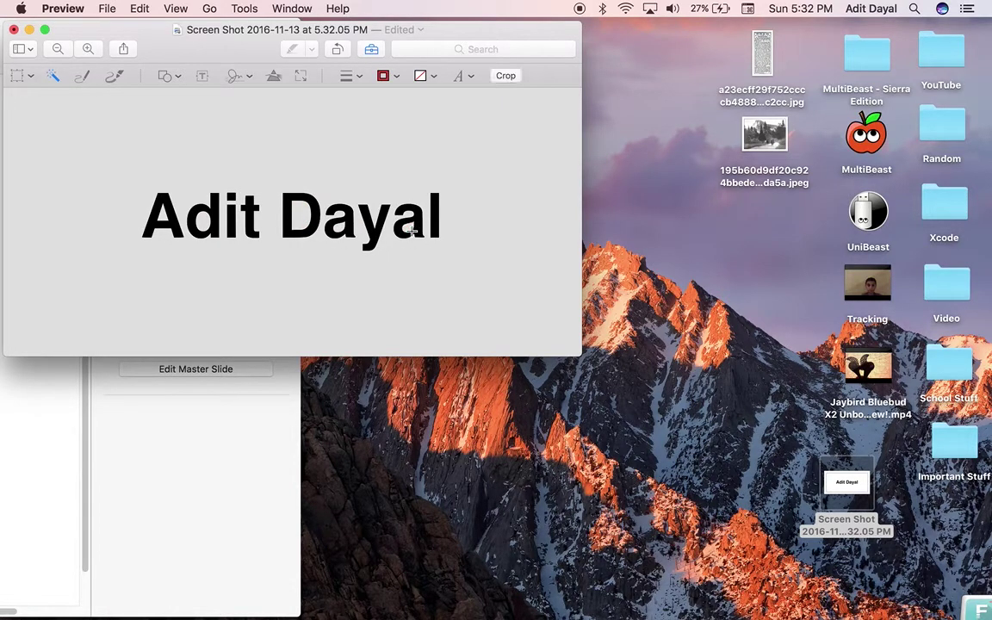
click(14, 30)
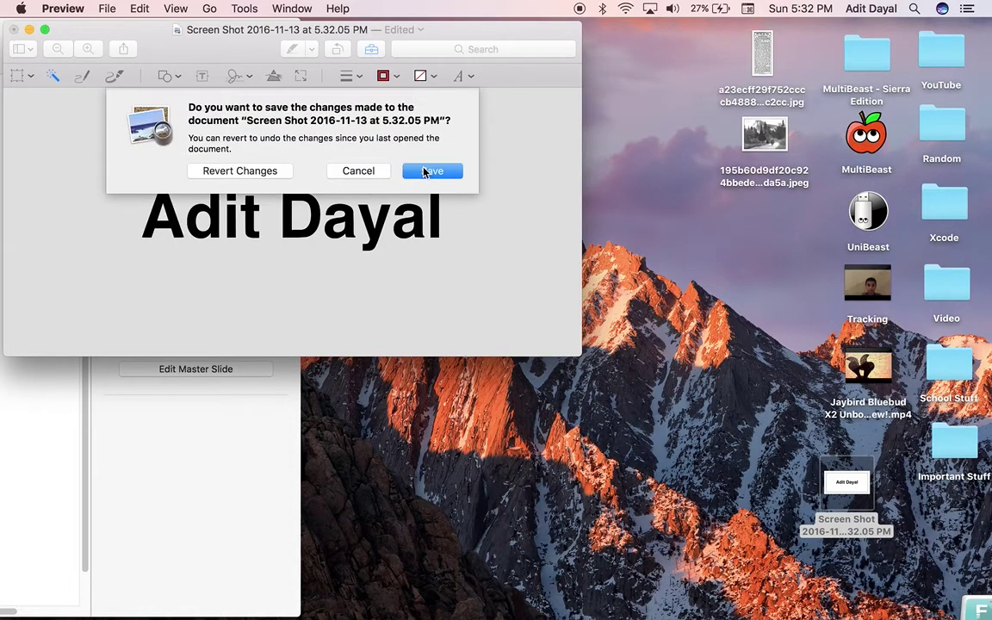
click(424, 171)
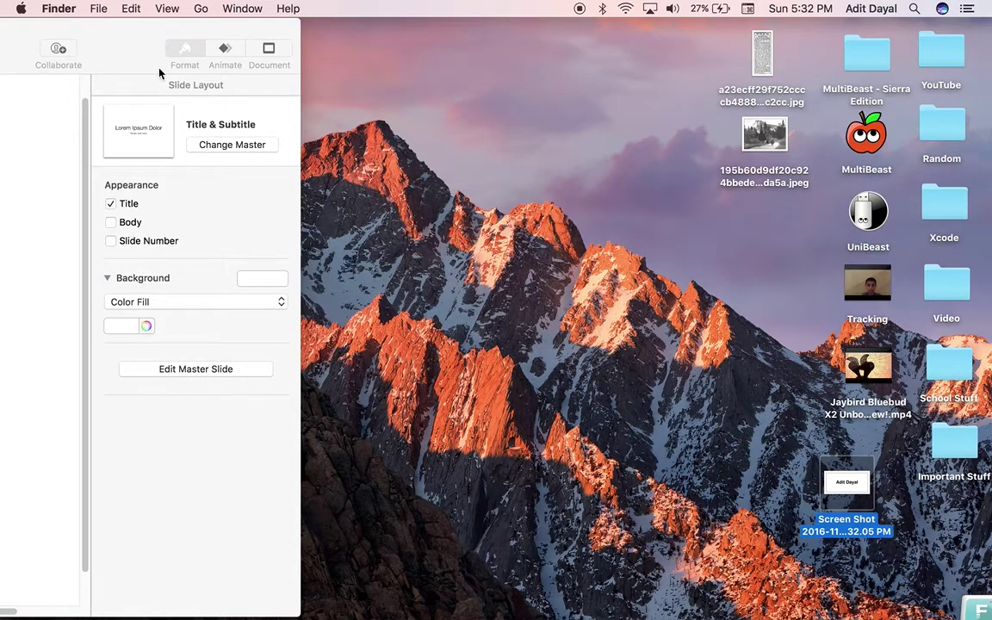
Close the untitled Keynote document without saving.
double_click(162, 70)
drag(284, 52, 376, 37)
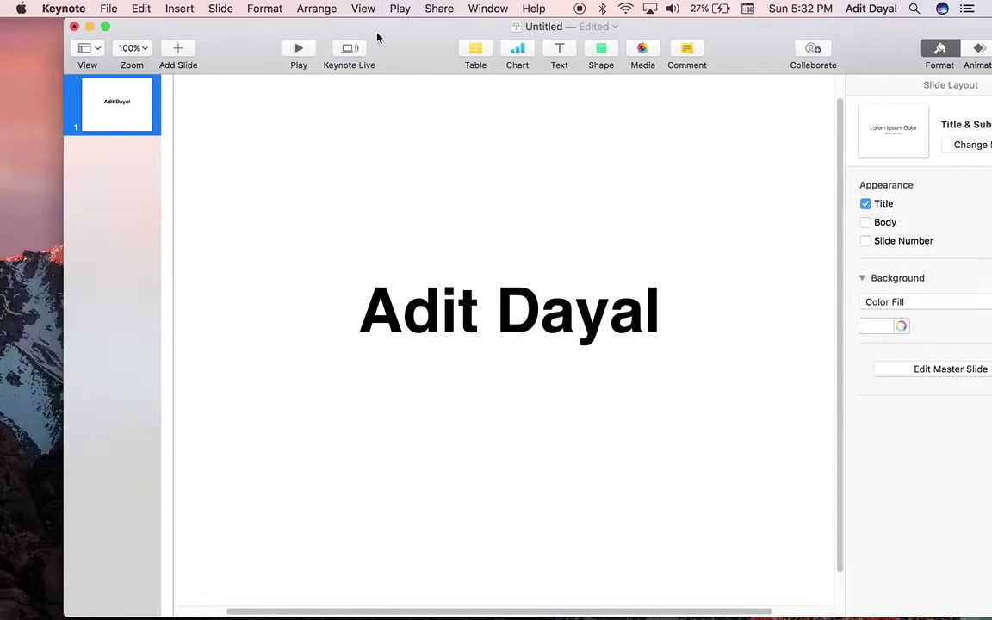
click(74, 28)
click(493, 262)
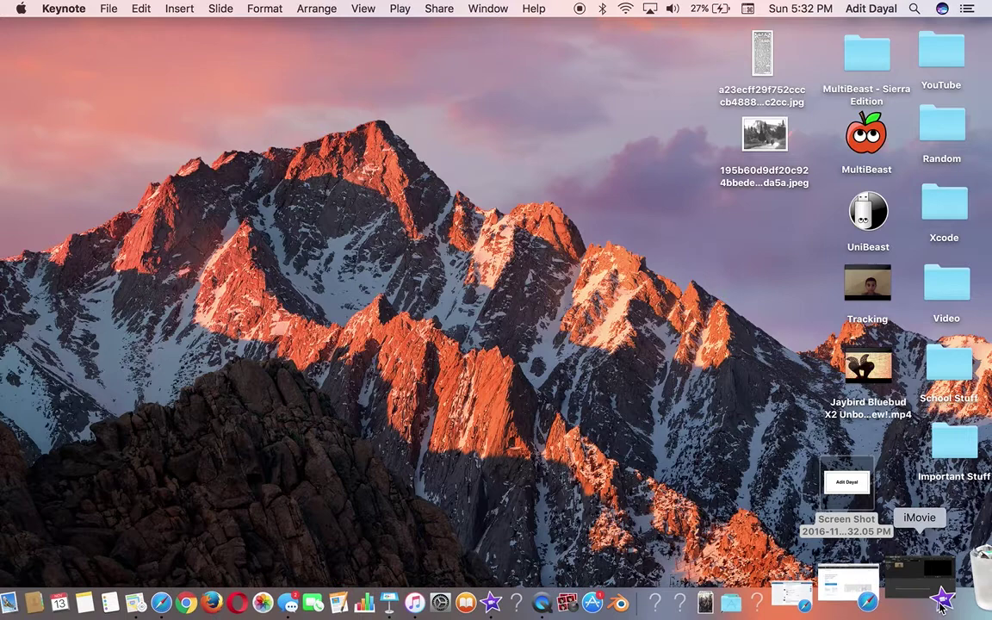
click(917, 586)
drag(586, 42, 217, 12)
drag(872, 486, 151, 189)
drag(235, 38, 504, 9)
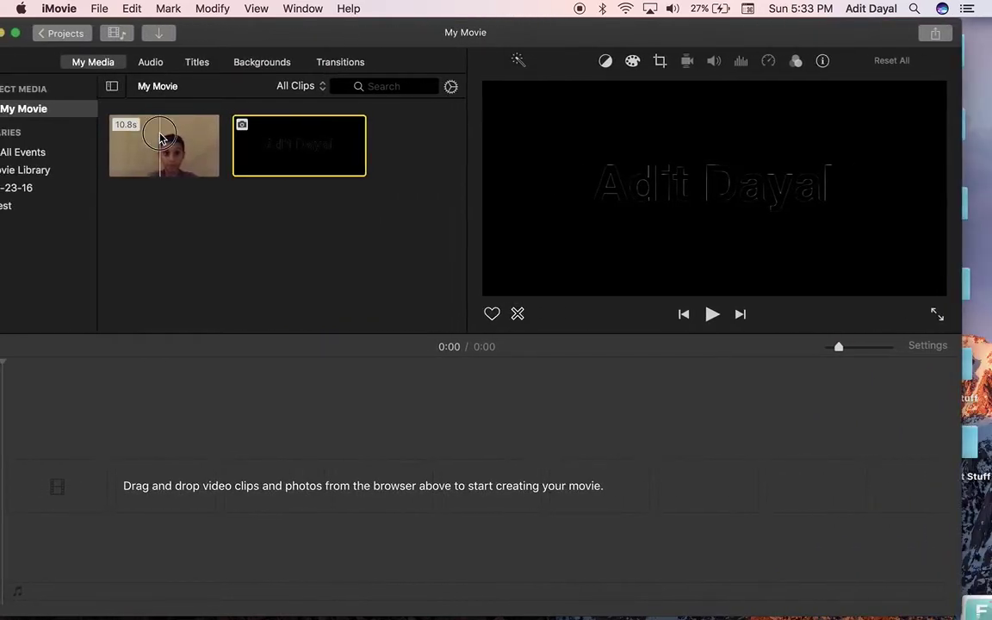
drag(142, 133, 74, 538)
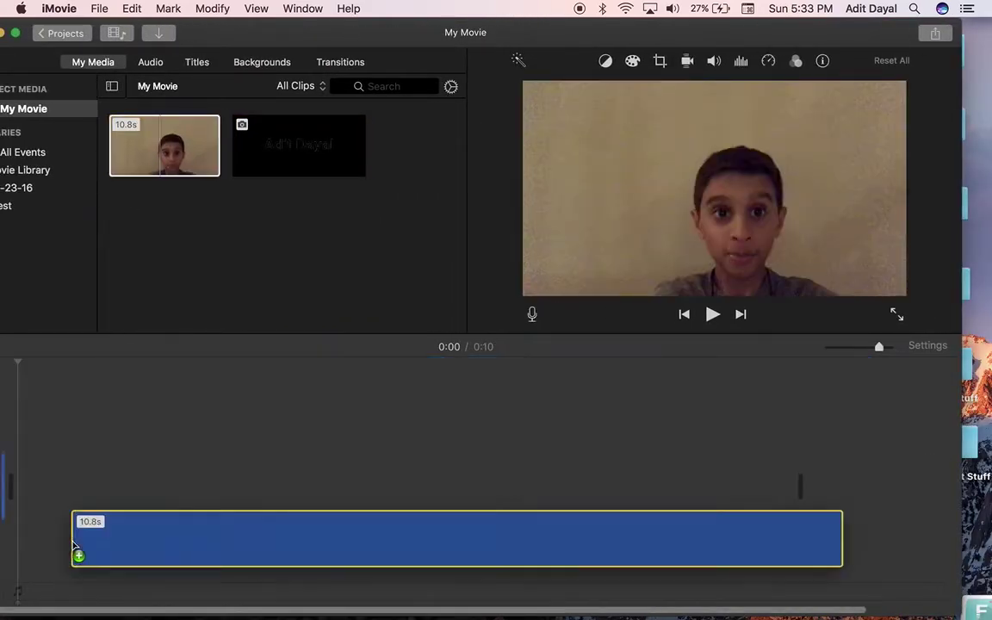
drag(262, 39, 286, 24)
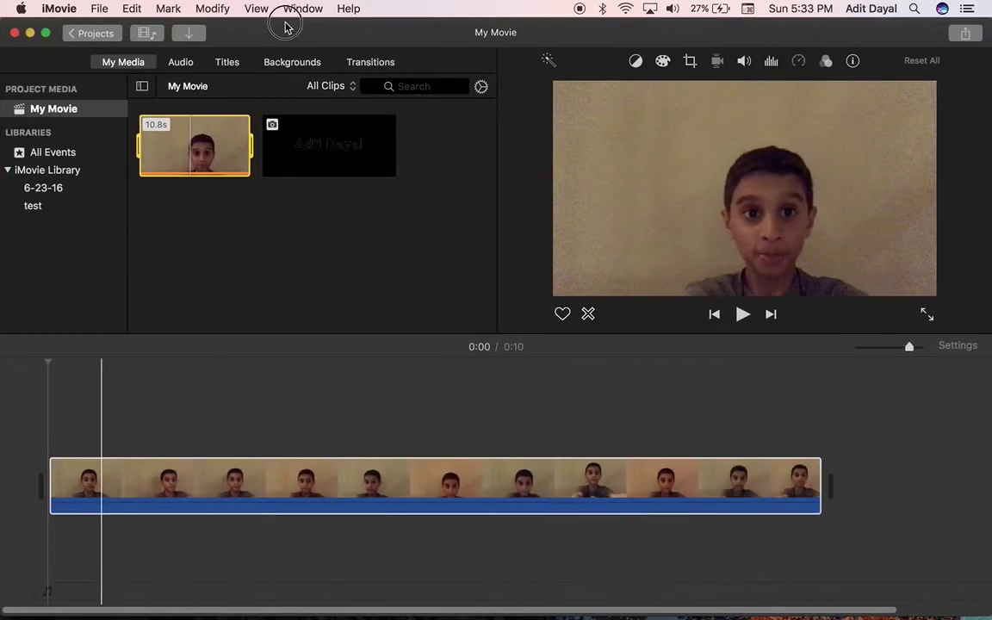
drag(344, 146, 55, 410)
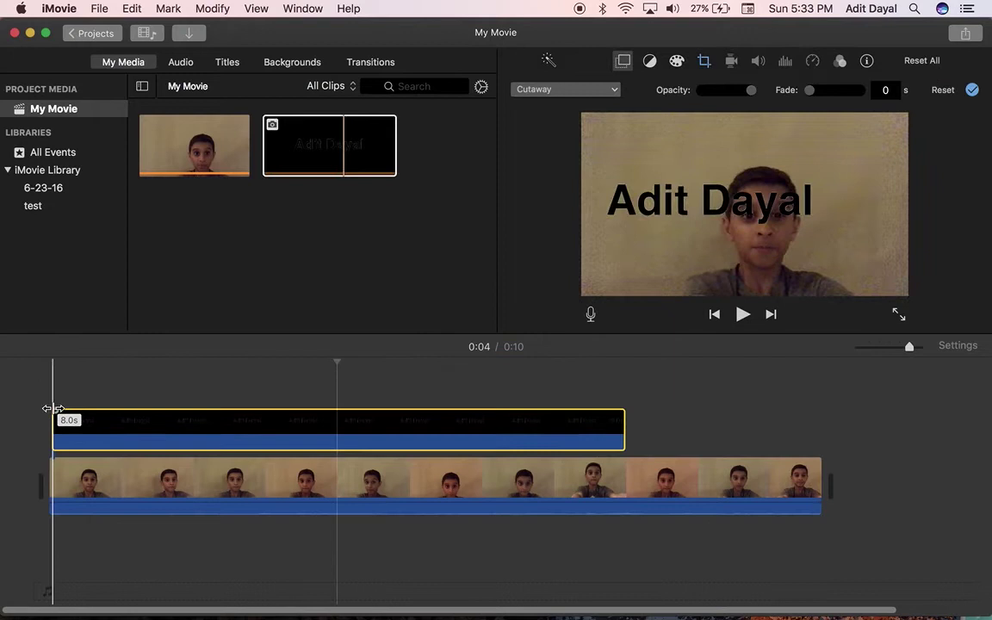
click(600, 92)
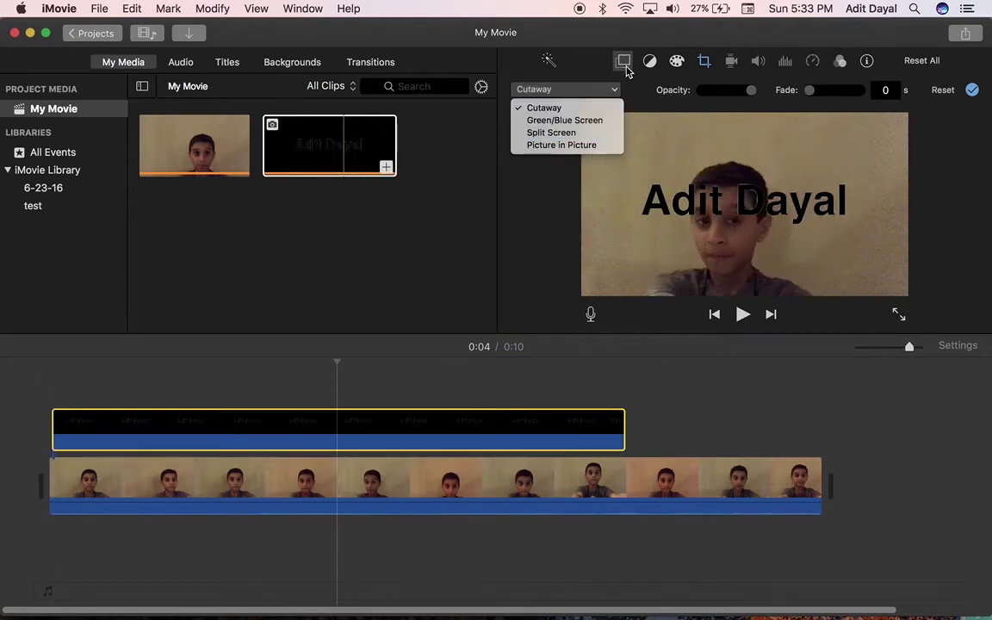
Make the name overlay Picture in Picture, shift it left, and stretch it to the video's end.
click(599, 147)
drag(827, 158, 723, 155)
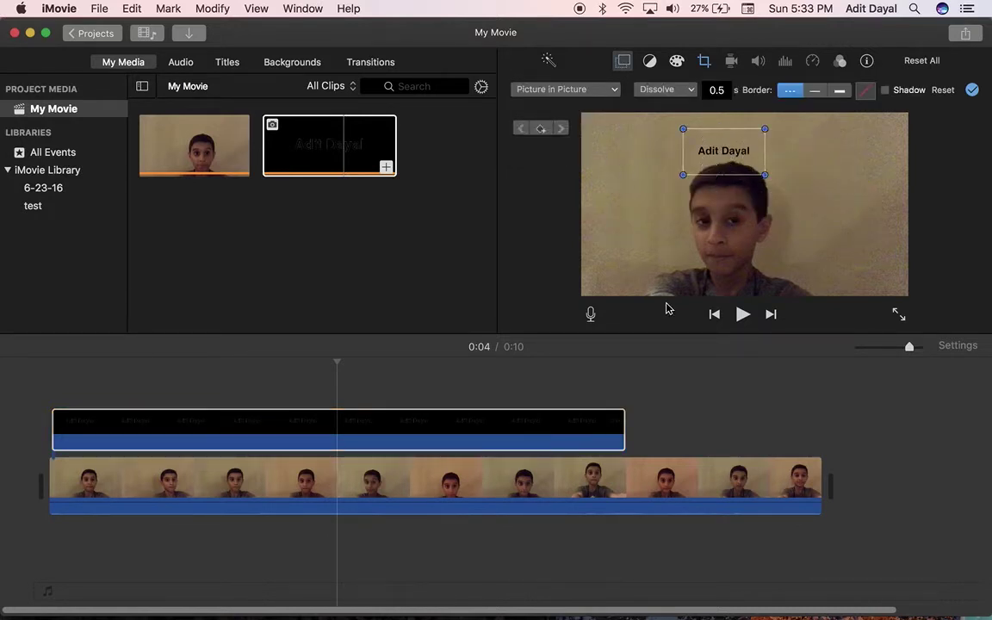
drag(622, 422, 819, 423)
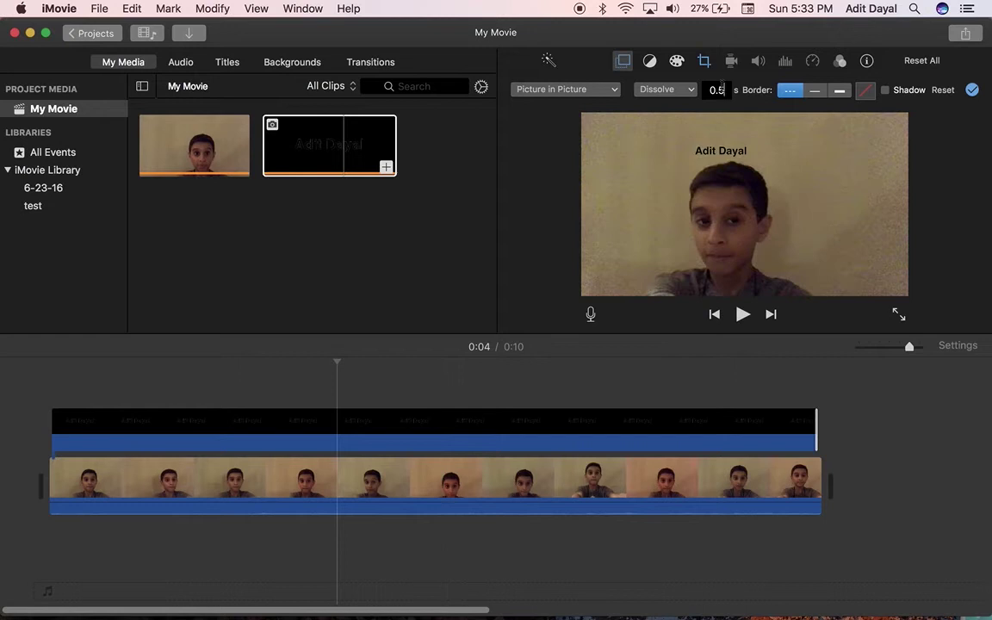
double_click(719, 89)
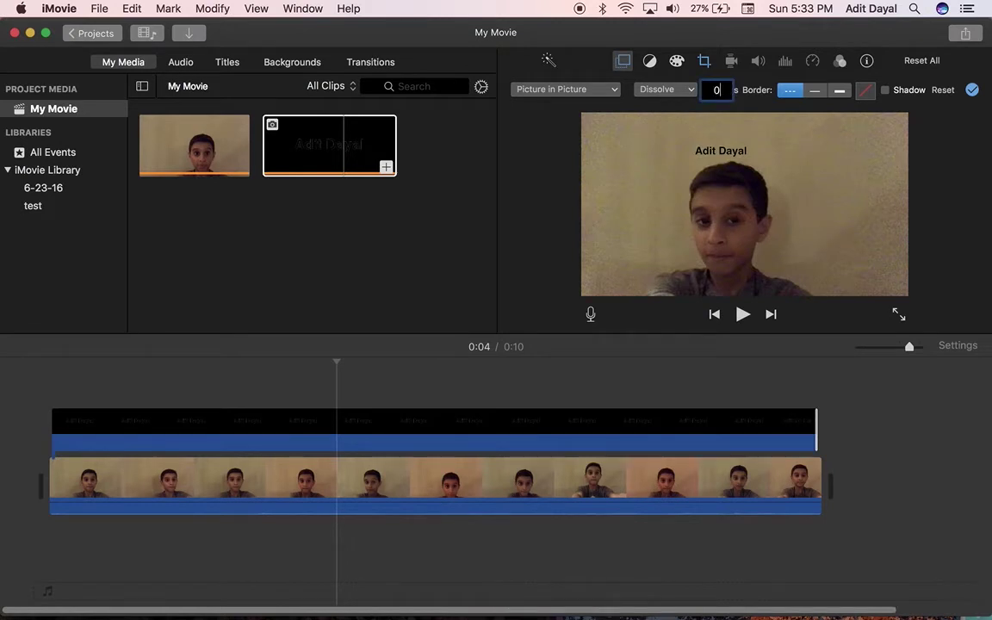
click(572, 412)
click(462, 421)
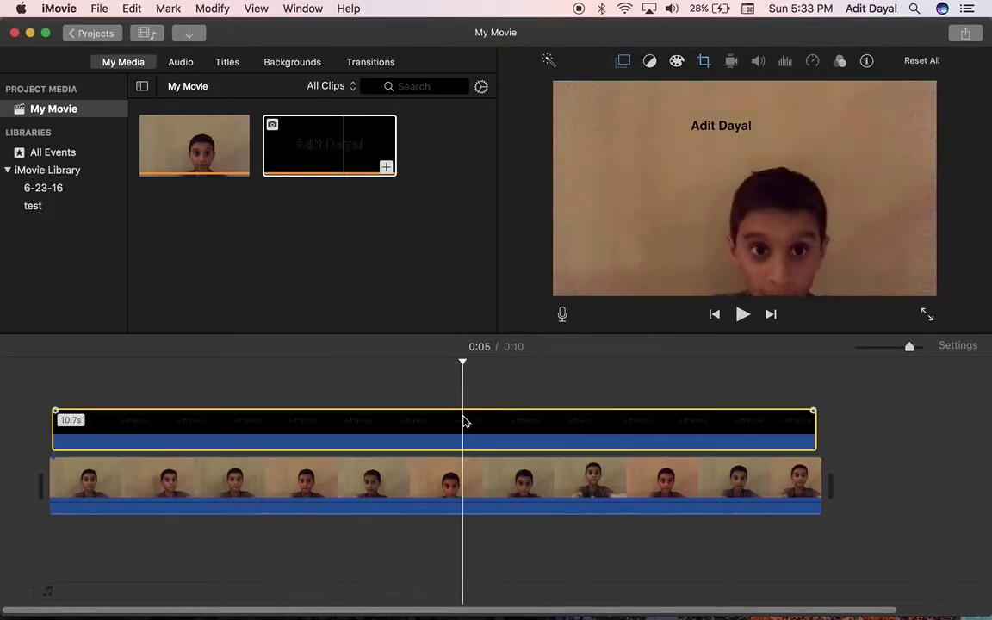
click(624, 62)
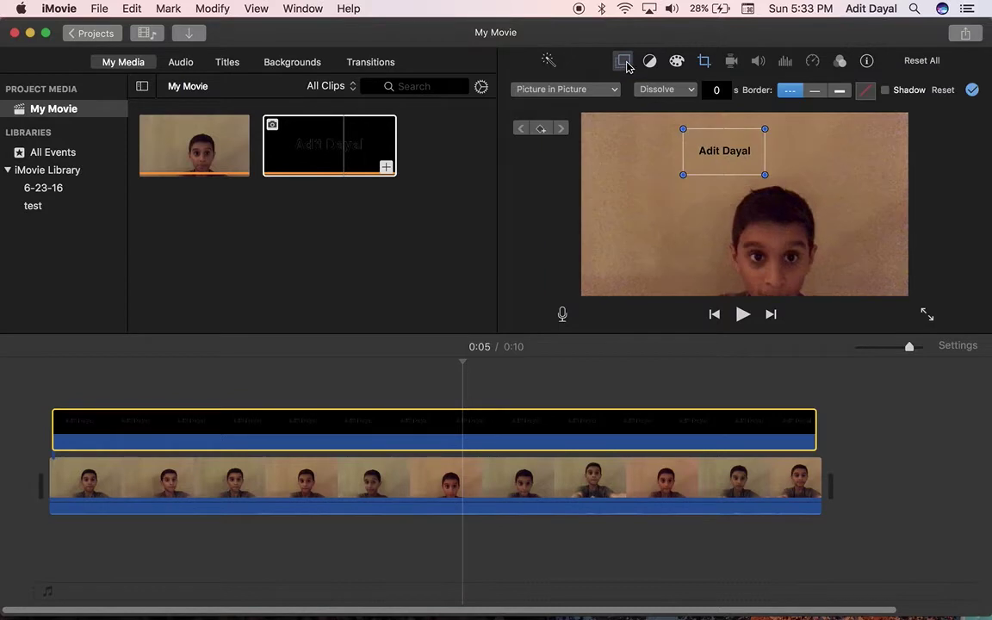
drag(764, 175, 823, 207)
drag(776, 170, 789, 176)
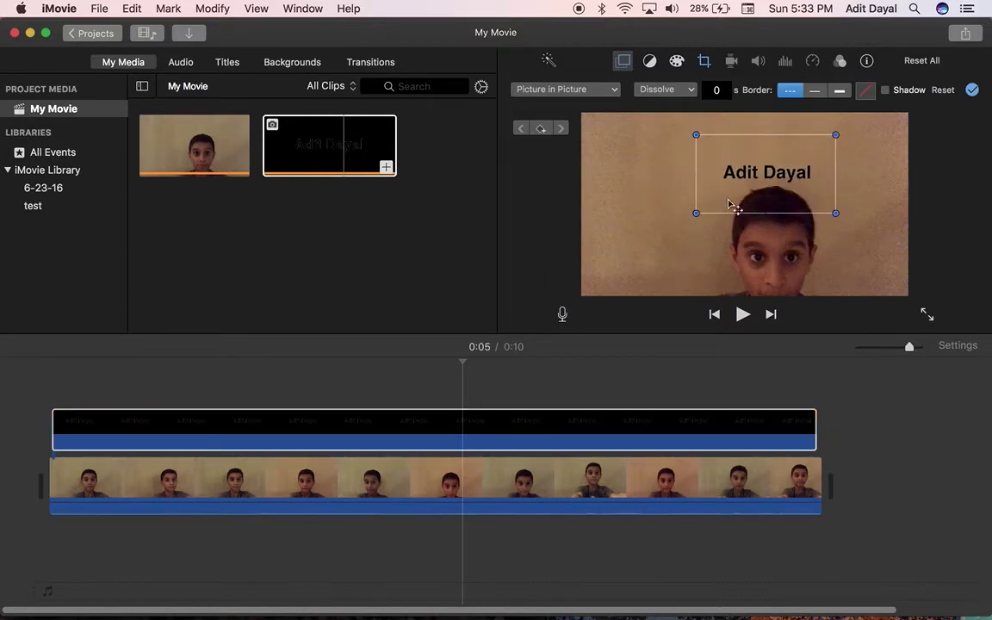
drag(836, 212, 814, 195)
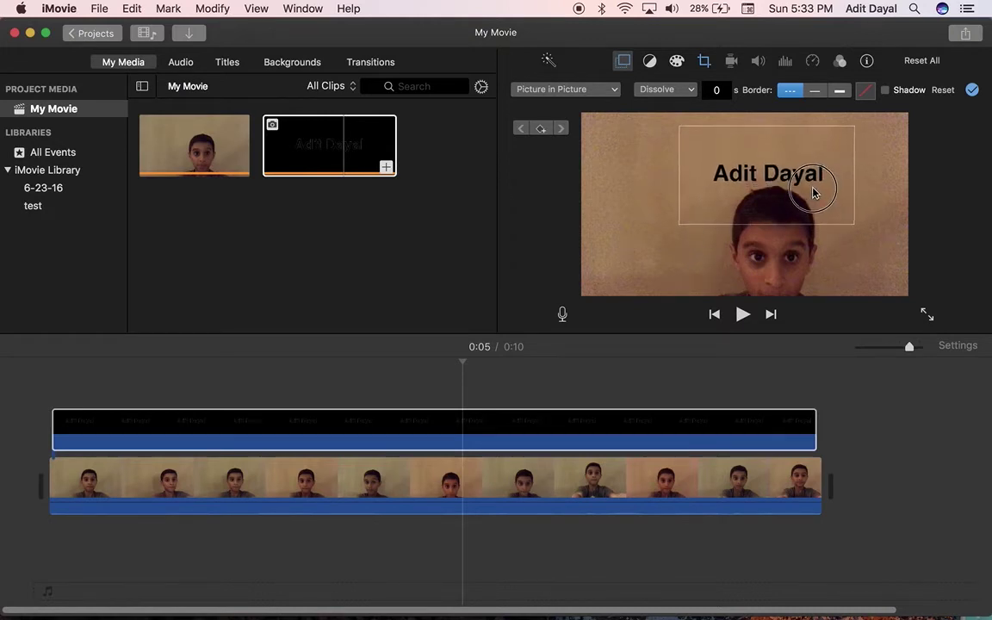
click(868, 394)
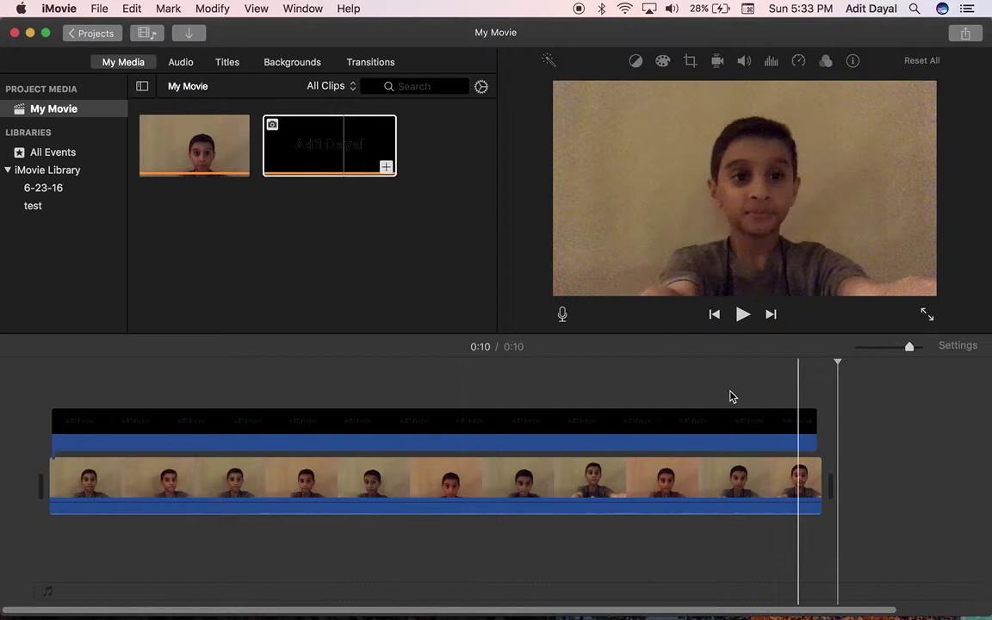
click(56, 390)
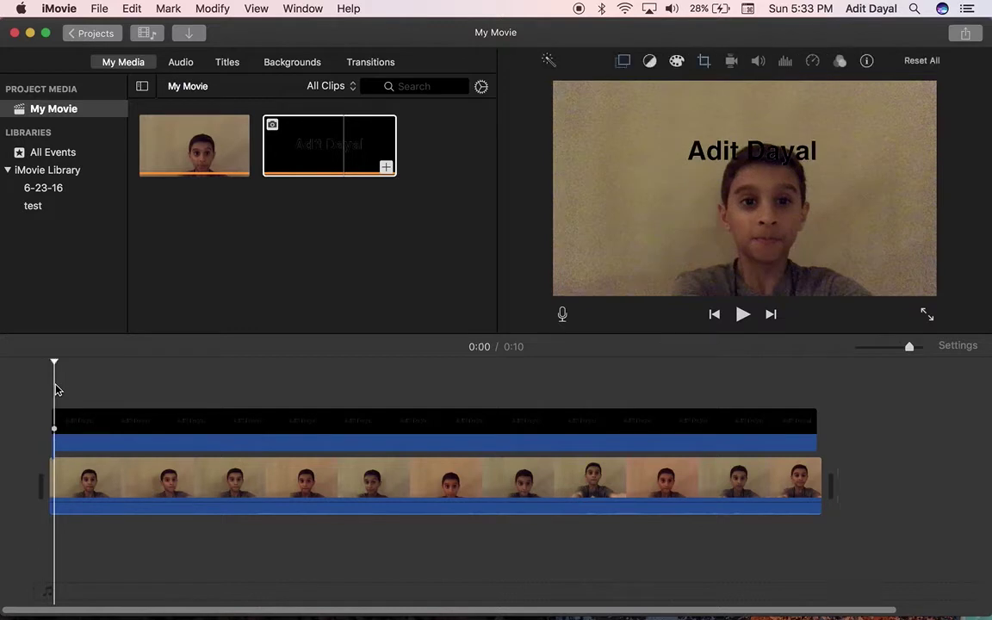
click(87, 422)
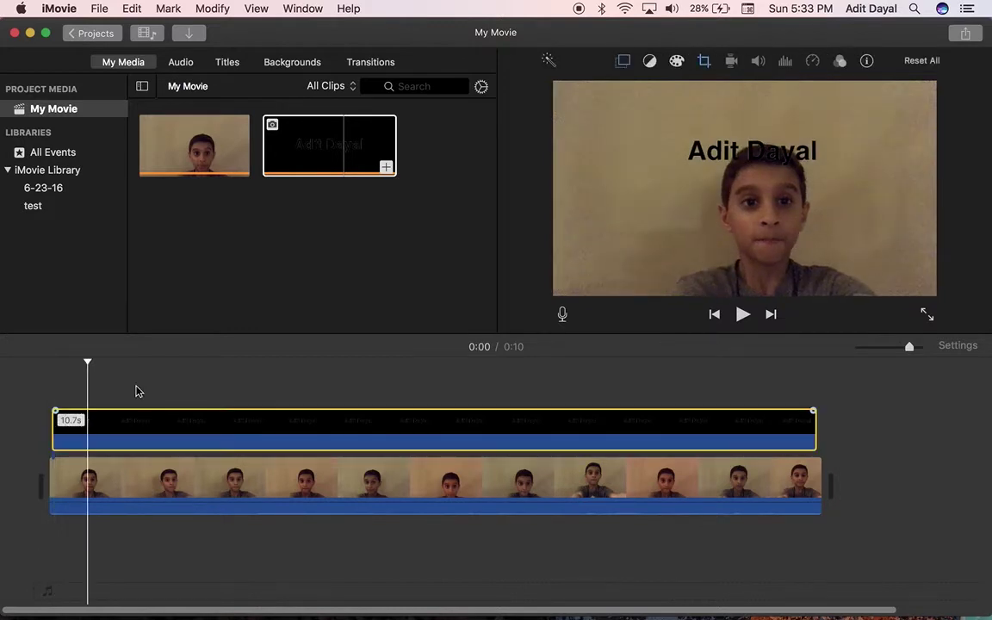
click(623, 61)
drag(751, 181, 763, 168)
Back at the start, reselect the title clip and reopen its picture-in-picture settings.
click(630, 362)
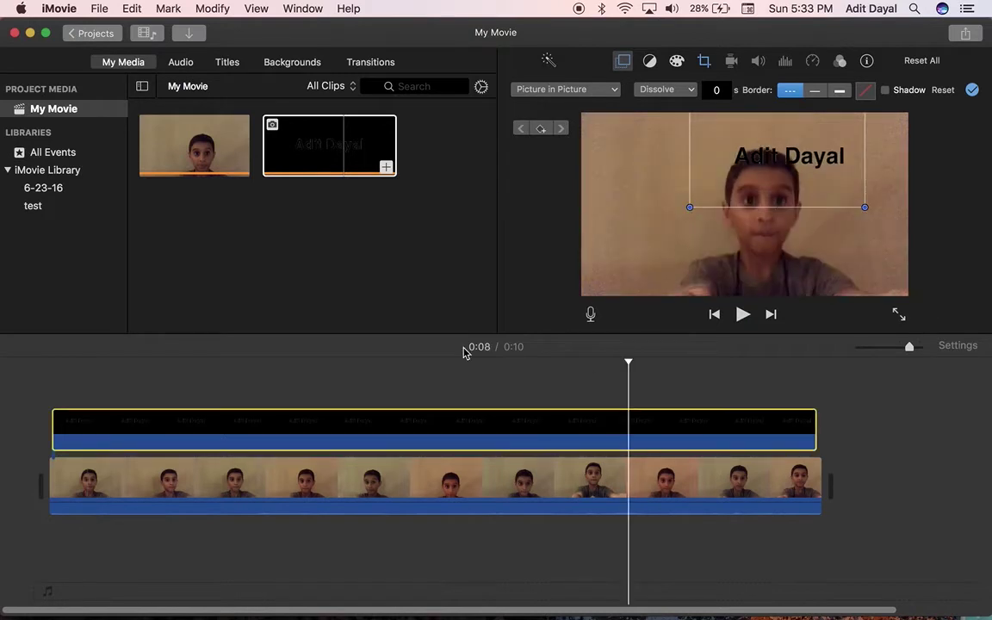
click(49, 373)
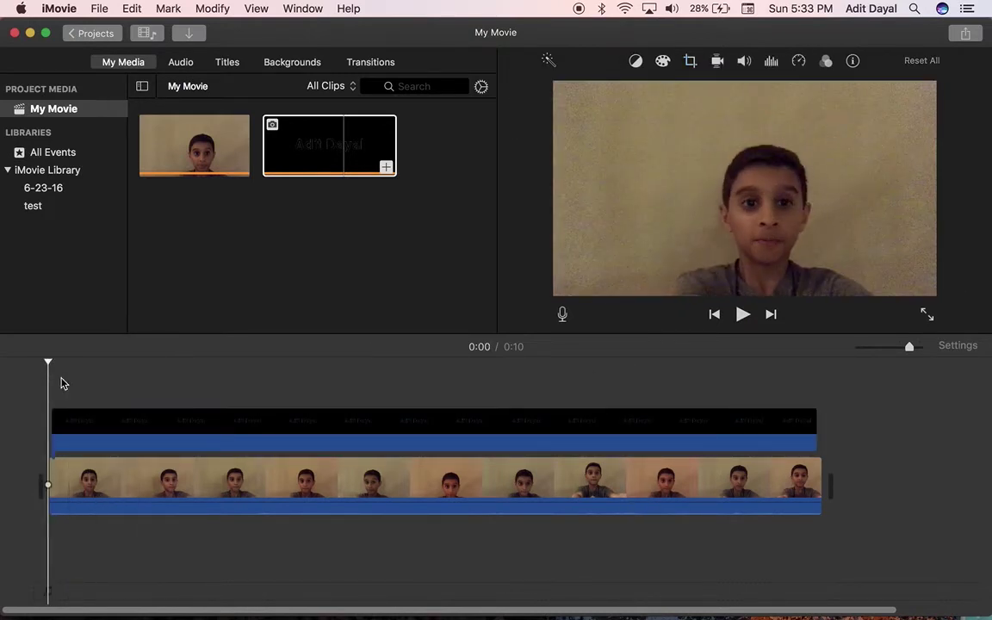
click(91, 422)
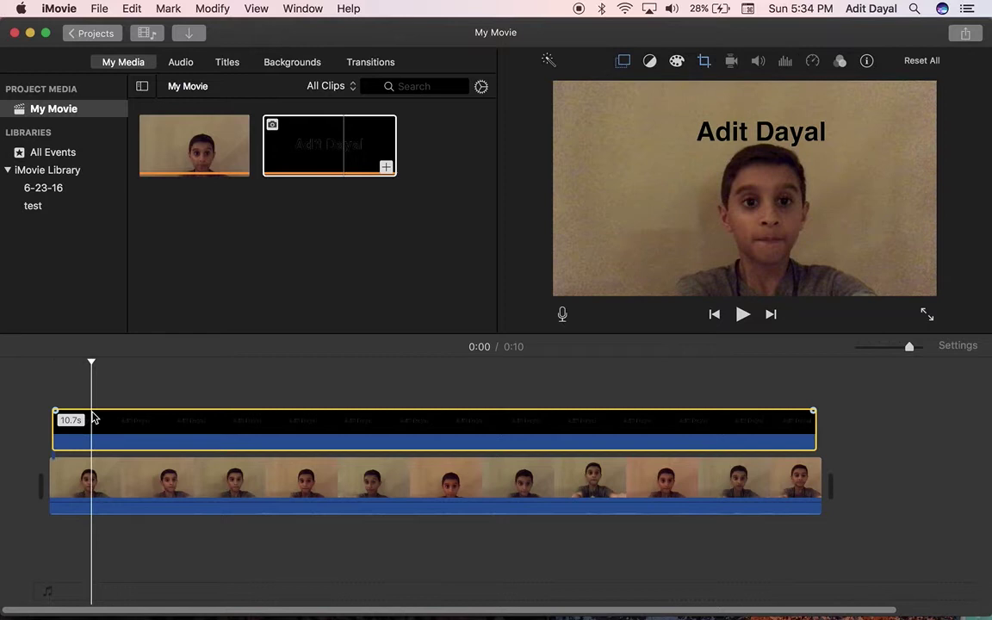
click(706, 68)
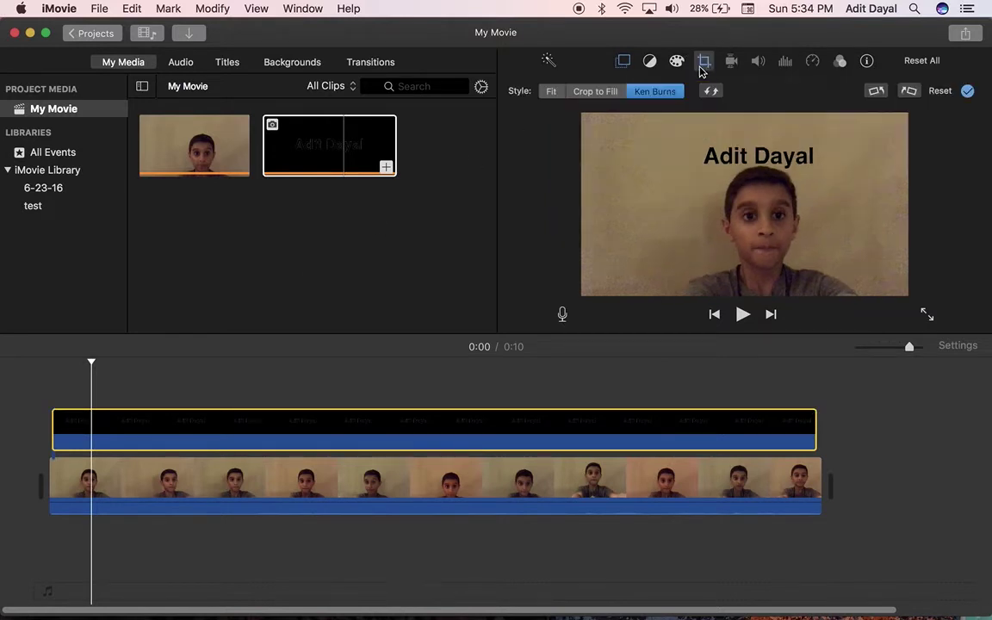
click(617, 69)
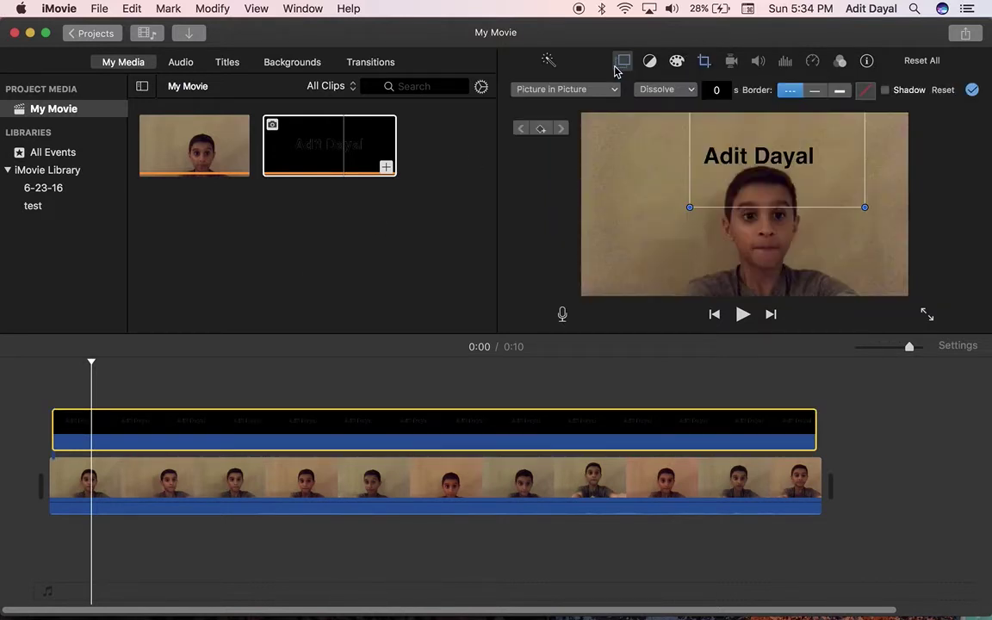
Add a keyframe at 0:00, then reposition the name above the face at 0:01 and 0:02.
click(542, 131)
drag(93, 362, 139, 364)
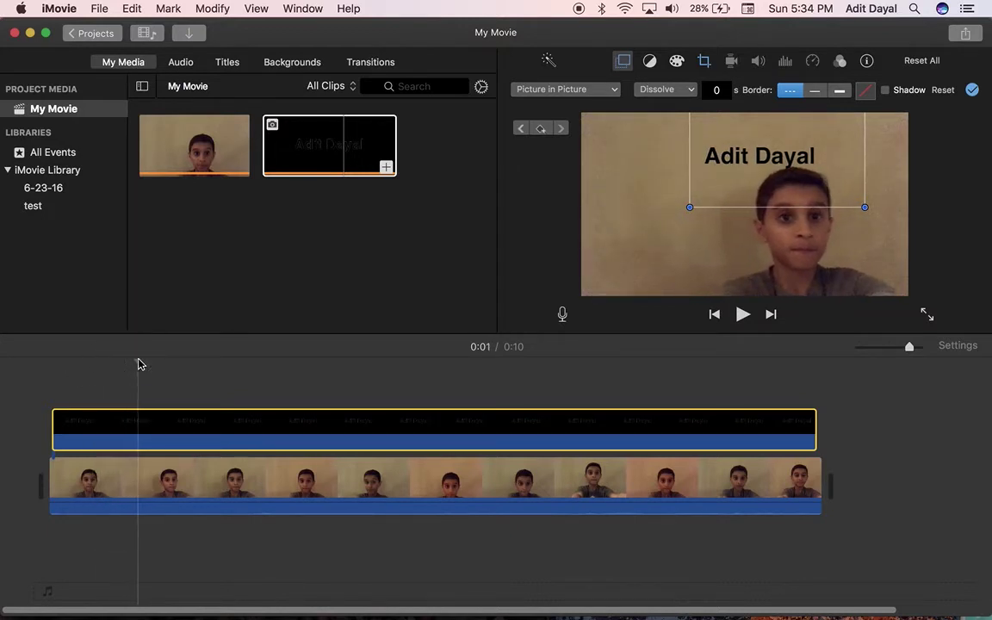
drag(745, 157, 778, 159)
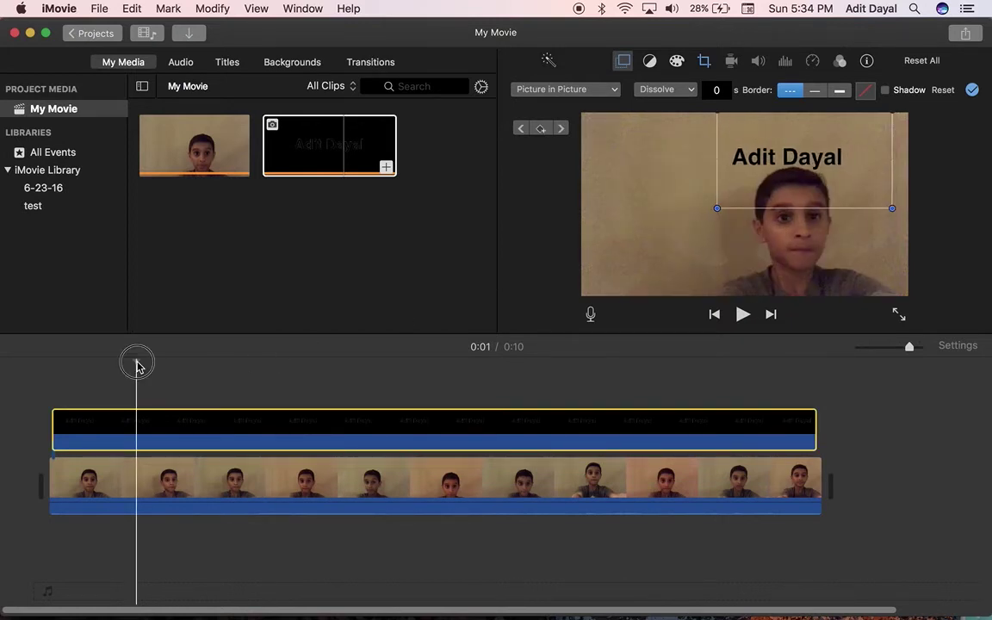
drag(137, 366, 200, 354)
drag(769, 158, 771, 153)
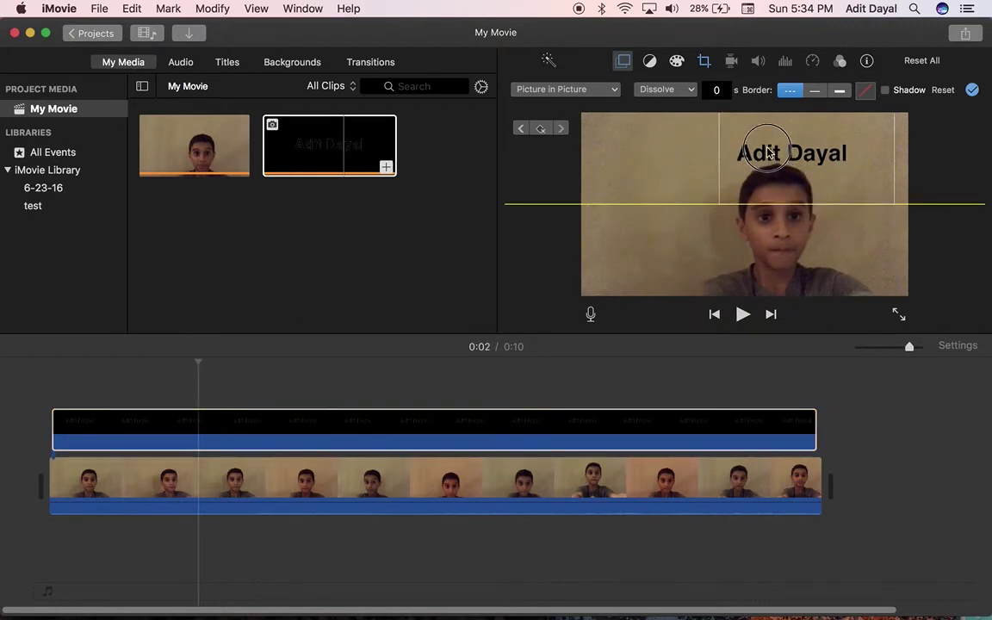
Advance past 0:02, shift the name left to follow the face, and move toward 0:04.
click(198, 364)
drag(198, 364, 231, 361)
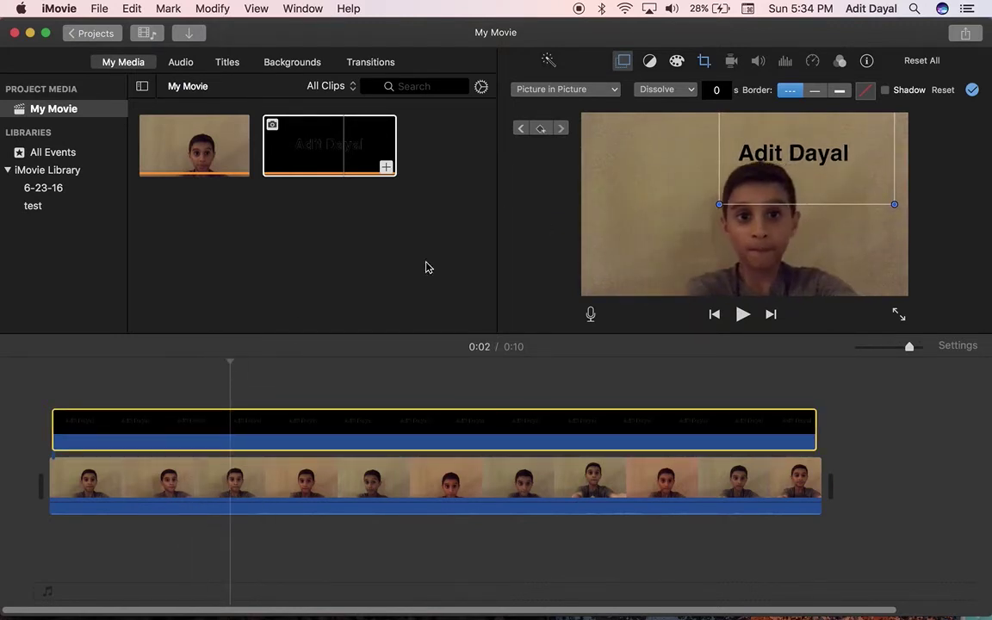
drag(786, 157, 755, 157)
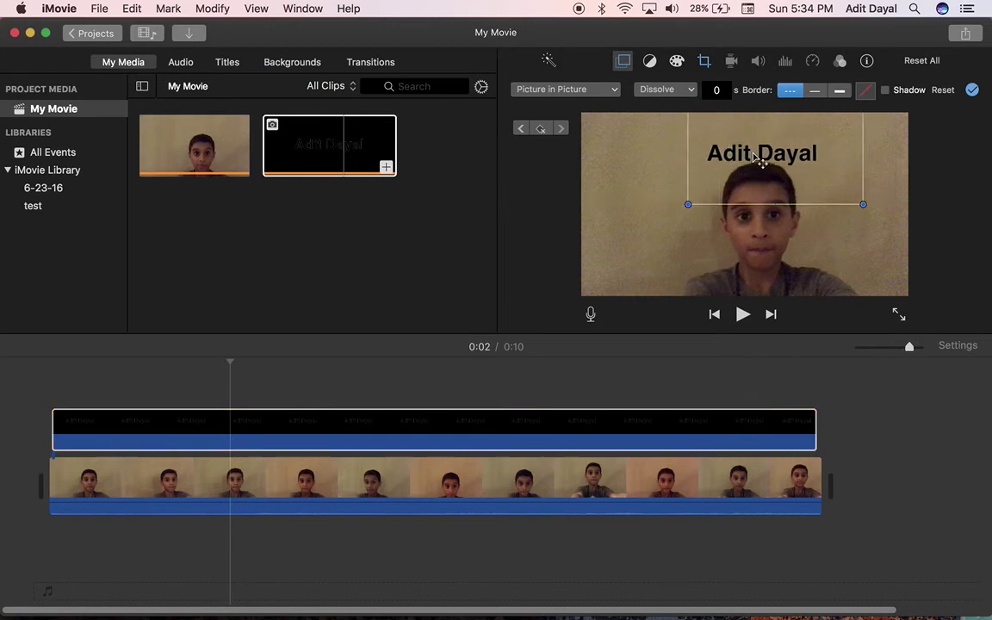
drag(908, 348, 911, 351)
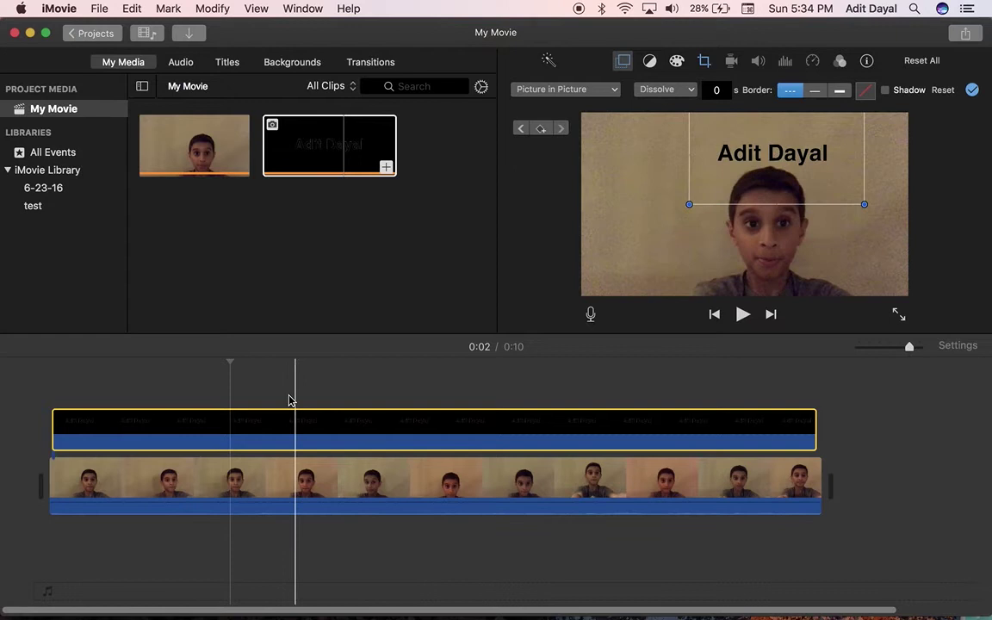
drag(231, 361, 352, 361)
Reposition the Adit Dayal title just above the face at each second through 0:06.
drag(782, 143, 742, 143)
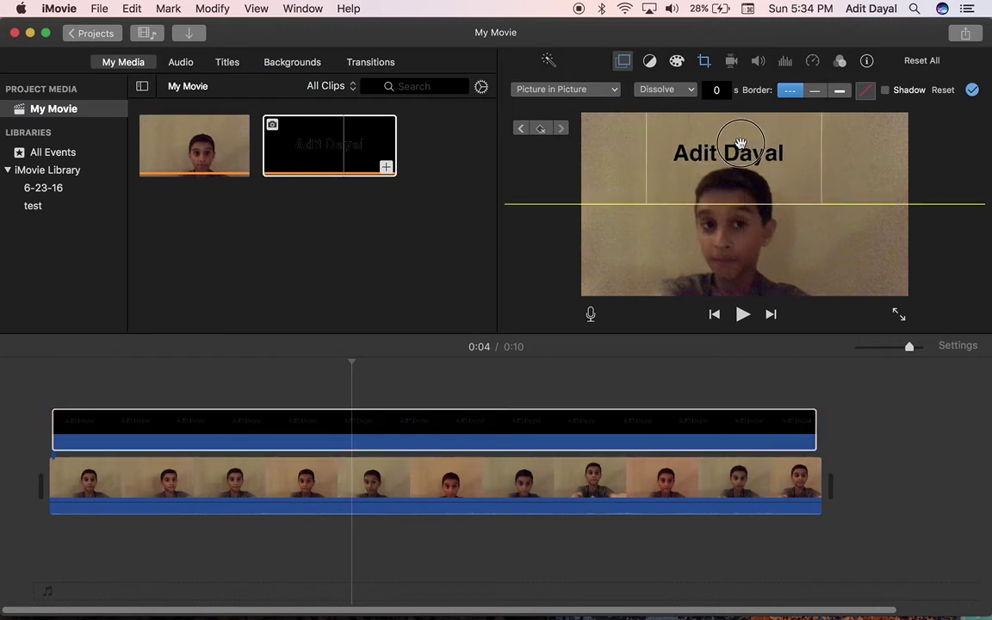
drag(352, 361, 399, 371)
drag(746, 156, 778, 154)
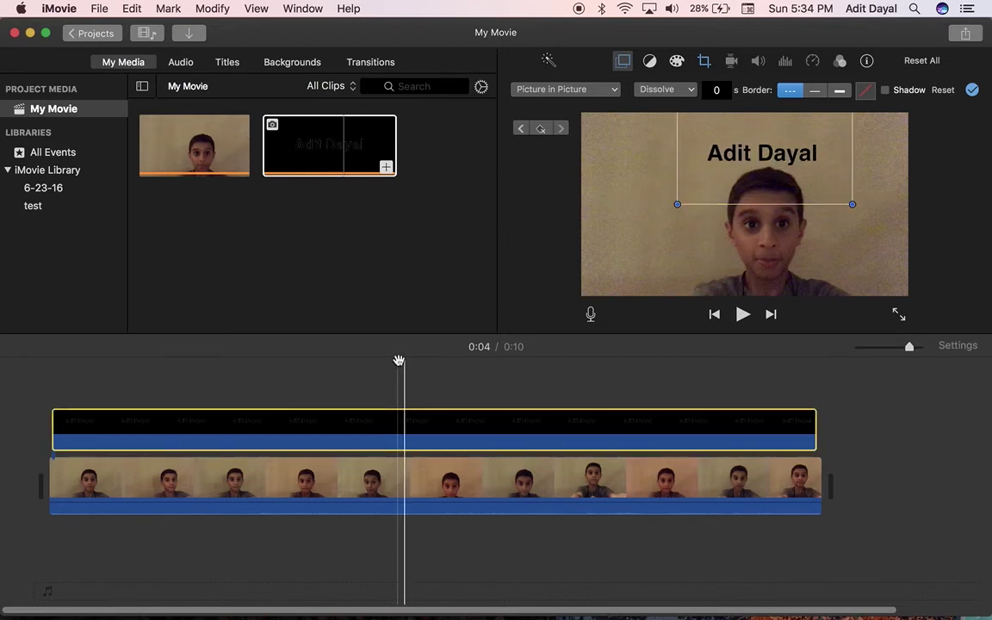
drag(400, 360, 447, 360)
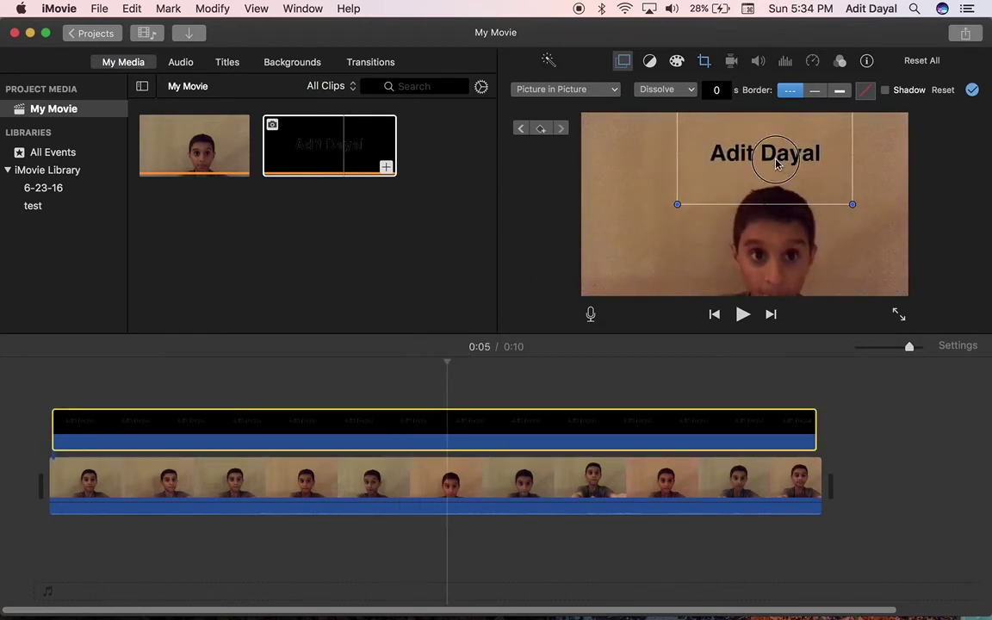
drag(777, 164, 782, 183)
drag(446, 360, 500, 364)
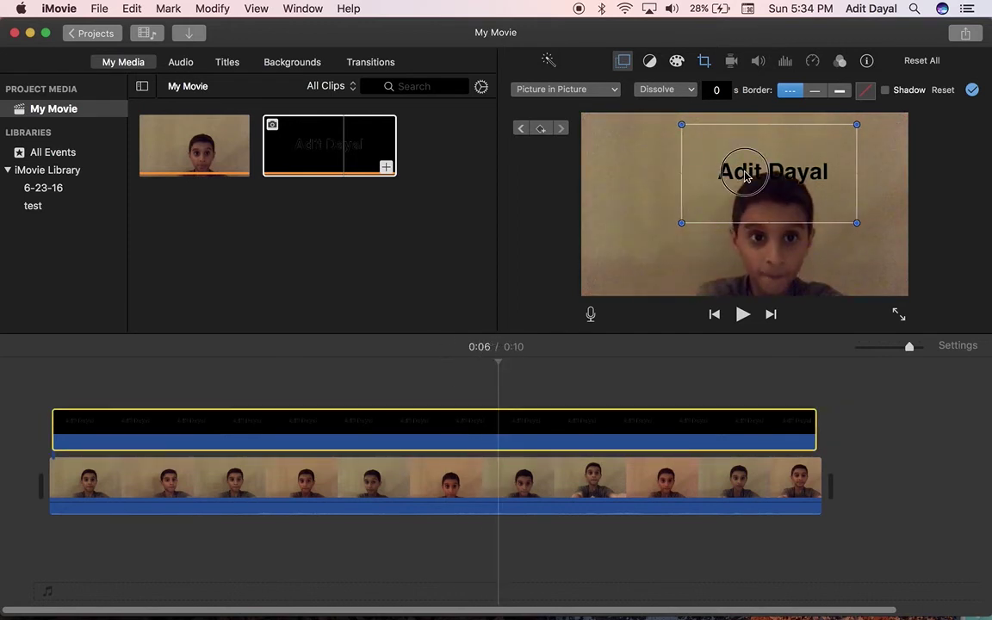
drag(746, 177, 746, 163)
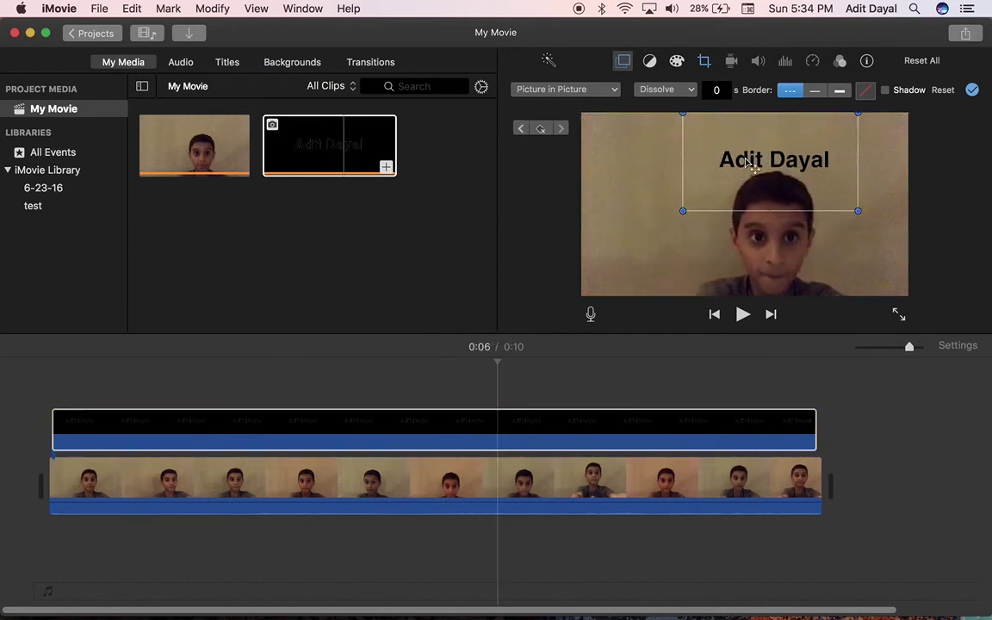
Keep the title above the face at 0:07, 0:09 and the clip's end at 0:10.
drag(501, 356, 551, 367)
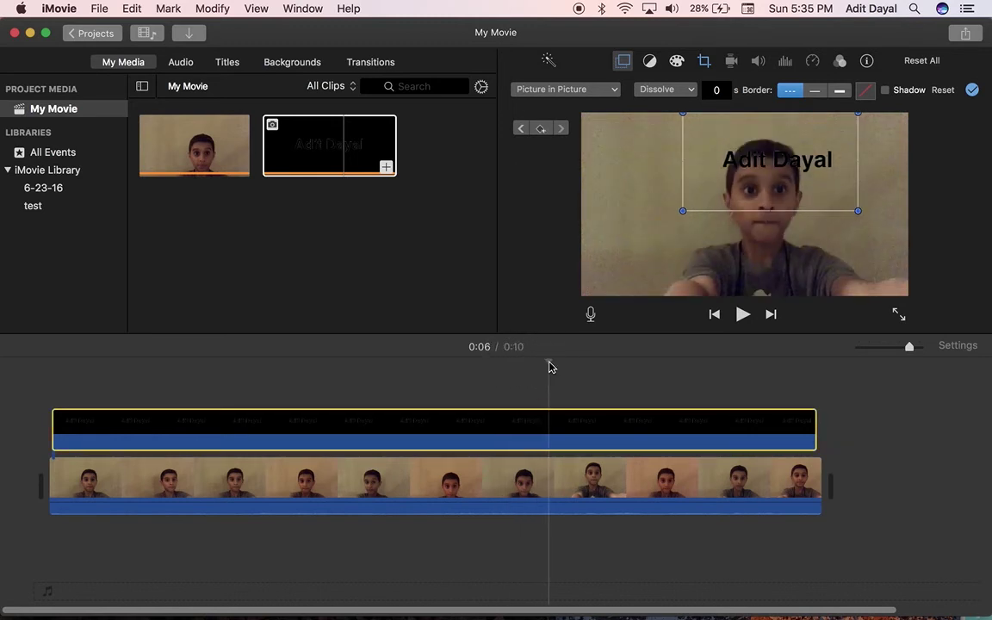
click(799, 145)
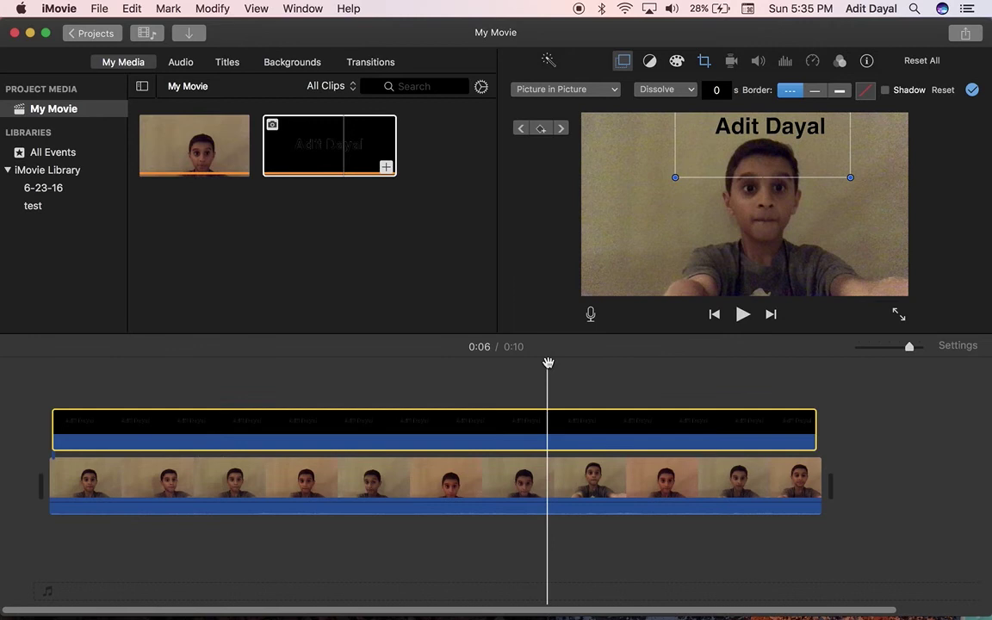
drag(548, 360, 668, 353)
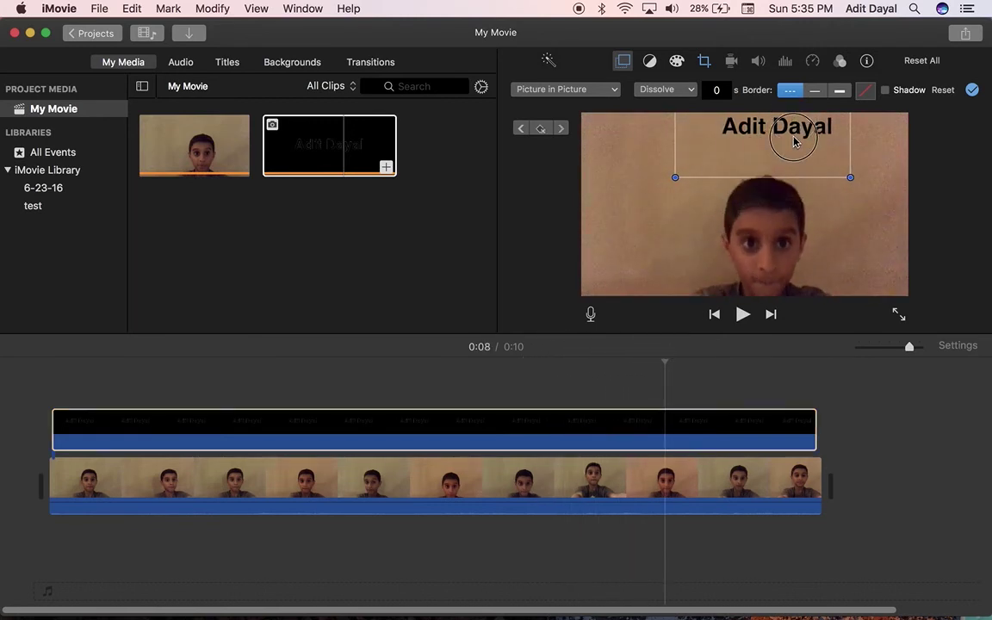
drag(797, 112, 789, 161)
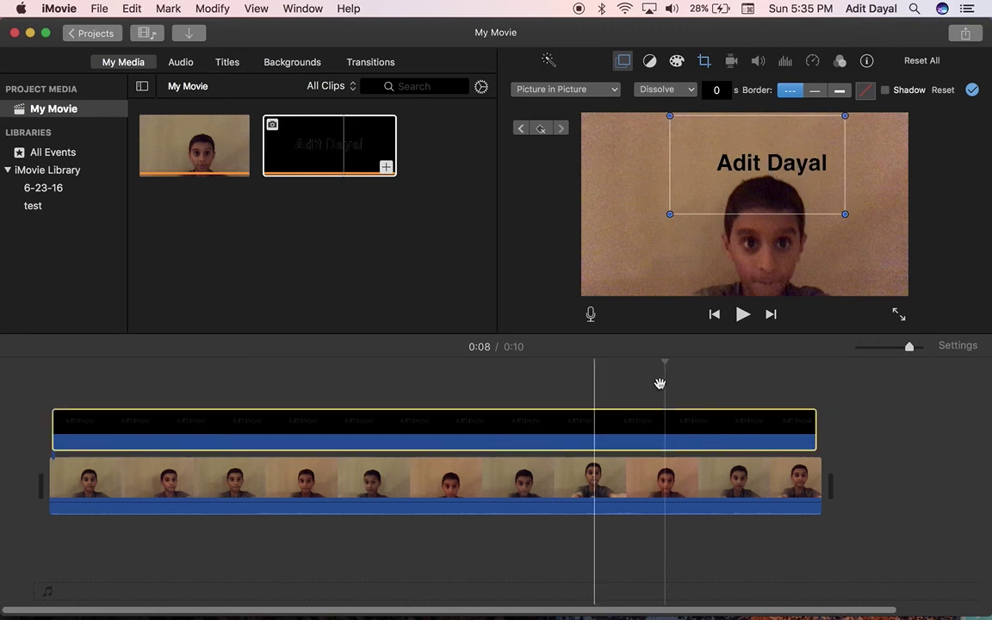
drag(667, 365, 713, 372)
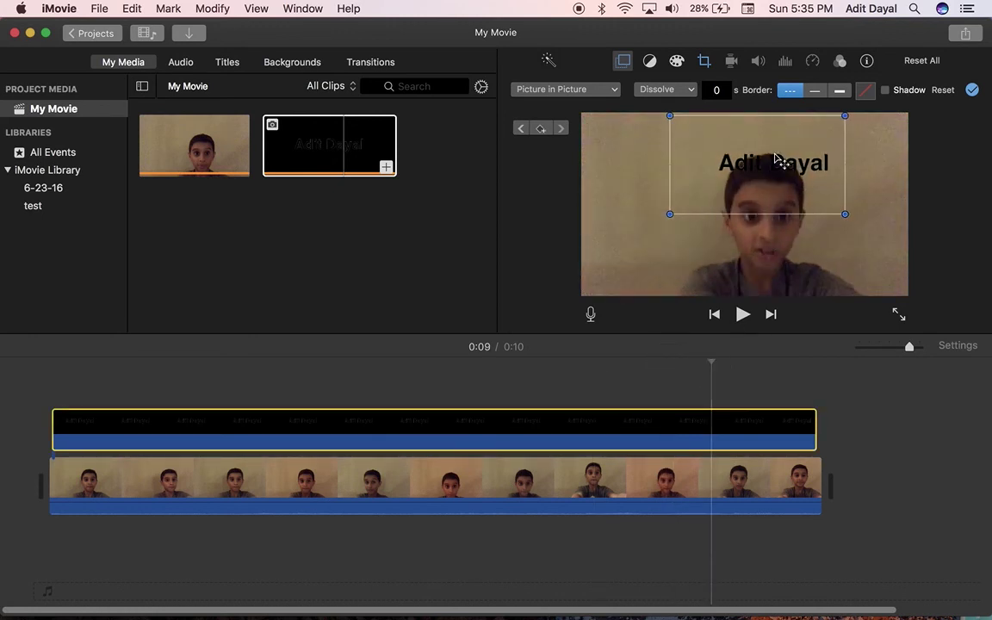
drag(775, 162, 769, 141)
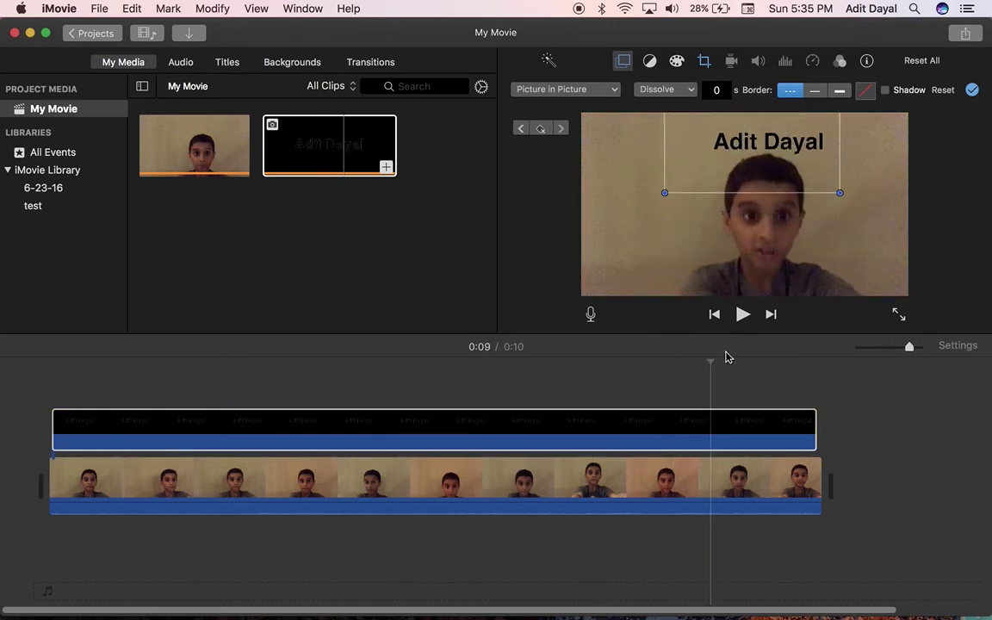
drag(710, 361, 787, 361)
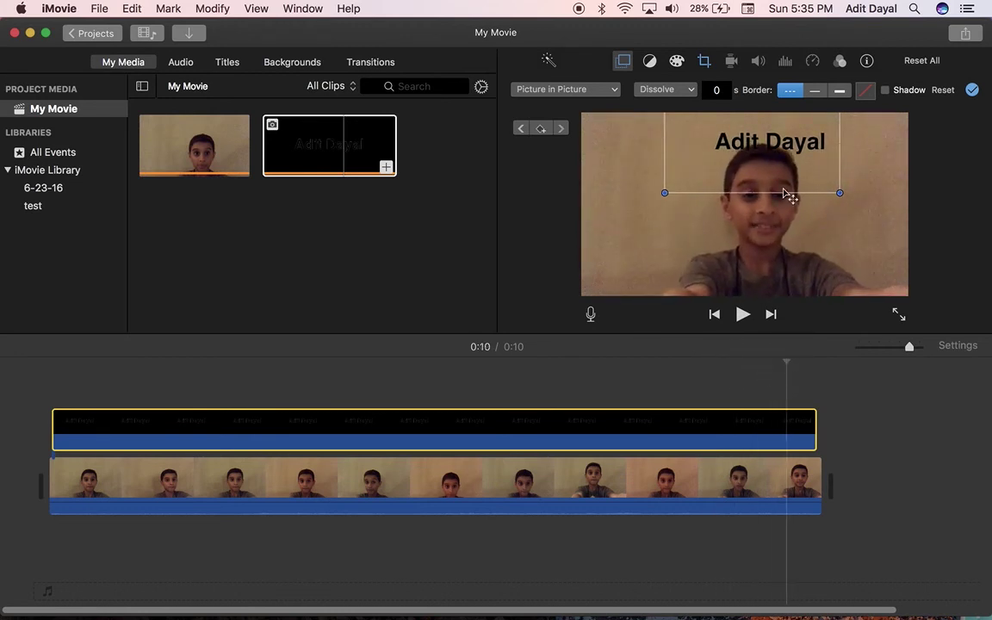
drag(772, 144, 772, 138)
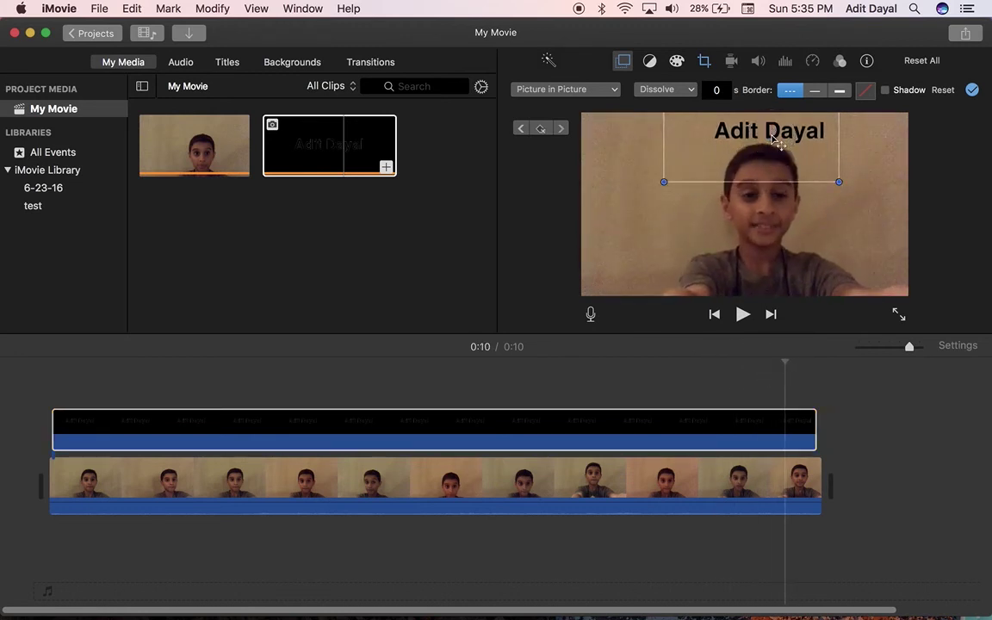
Move the playhead to 0:08, then deselect the title clip to close the overlay settings.
click(633, 362)
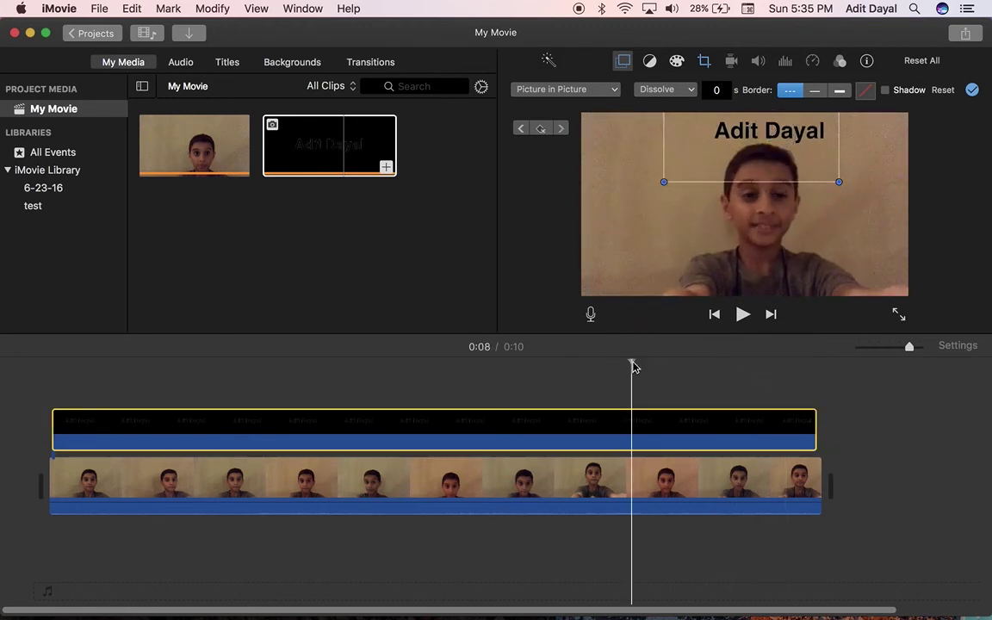
click(31, 397)
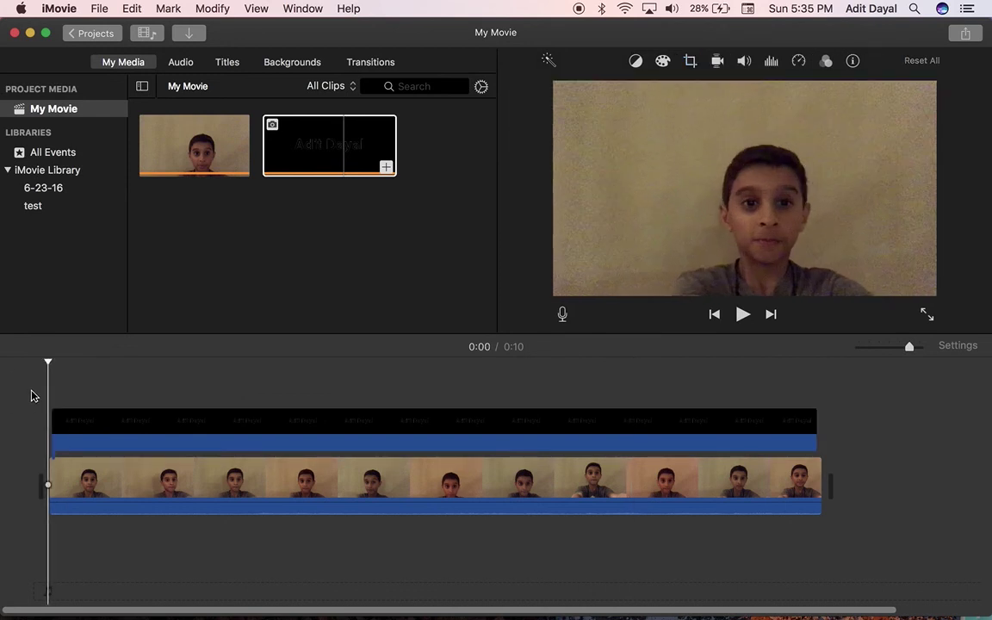